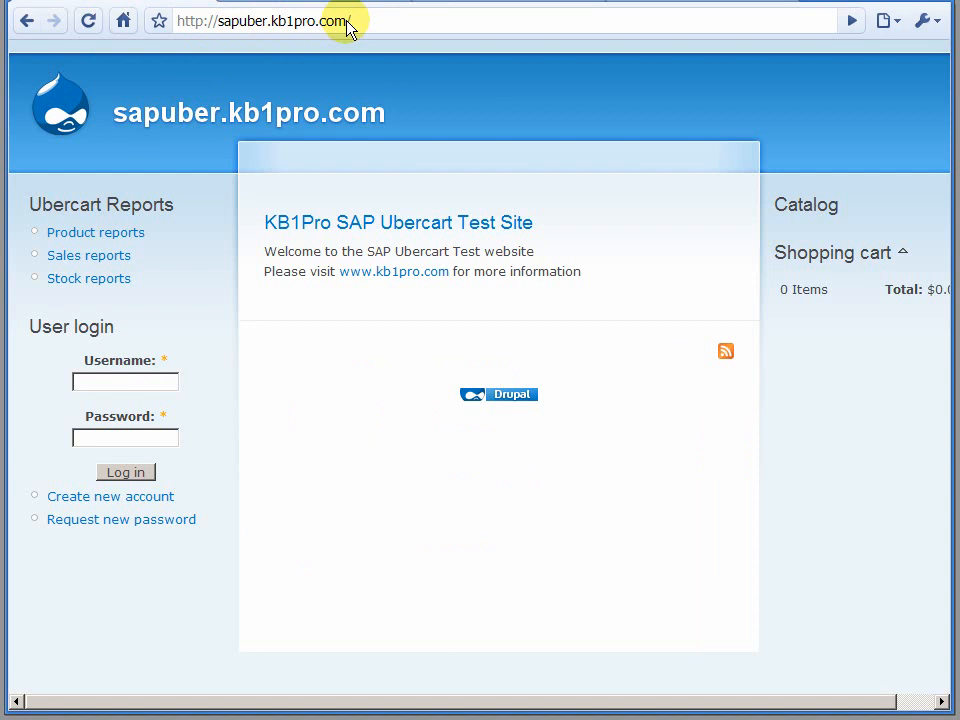
Reload the home page of the SAP Ubercart test site to check its current catalog.
left_click(89, 21)
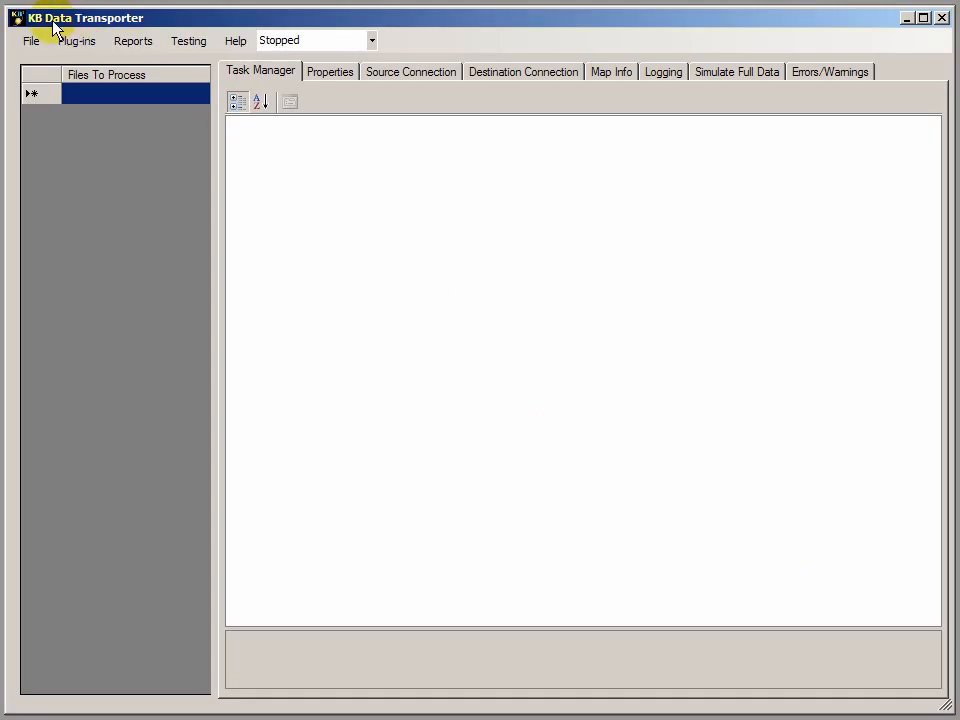
In KB Data Transporter, add SAP2007UbercartItemsUpdate6x-22.KB1Map to the files to process and select it.
left_click(114, 94)
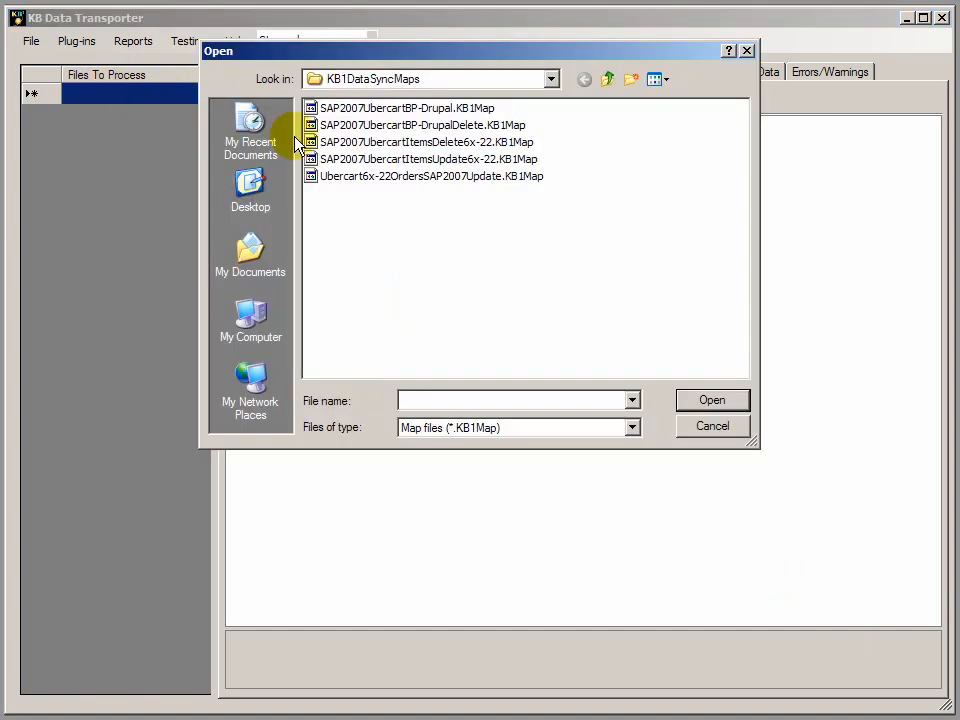
double_click(477, 160)
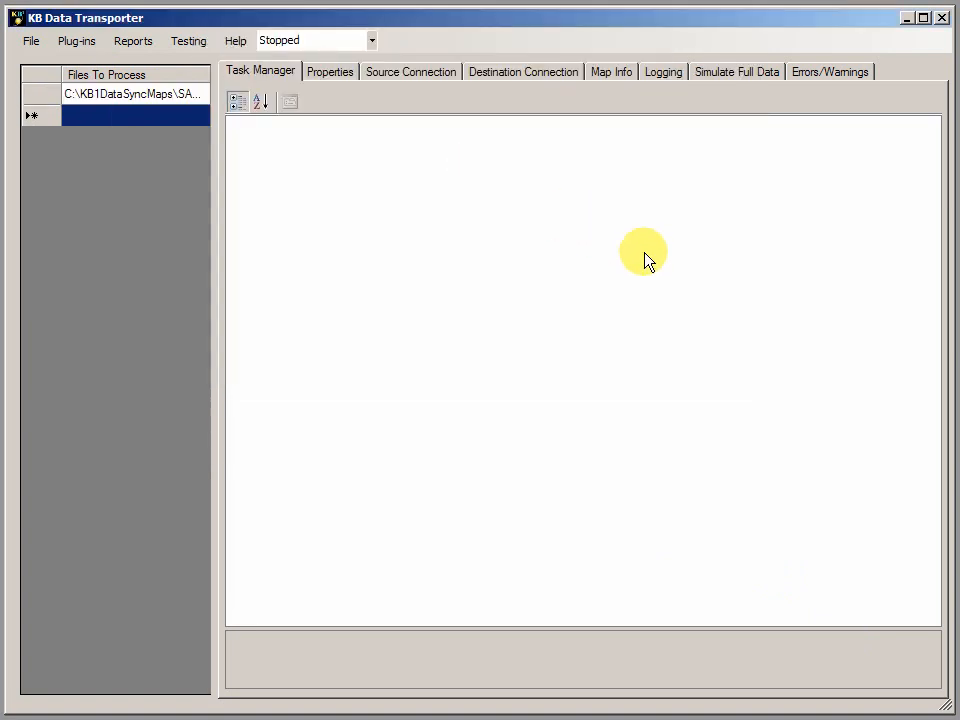
left_click(154, 92)
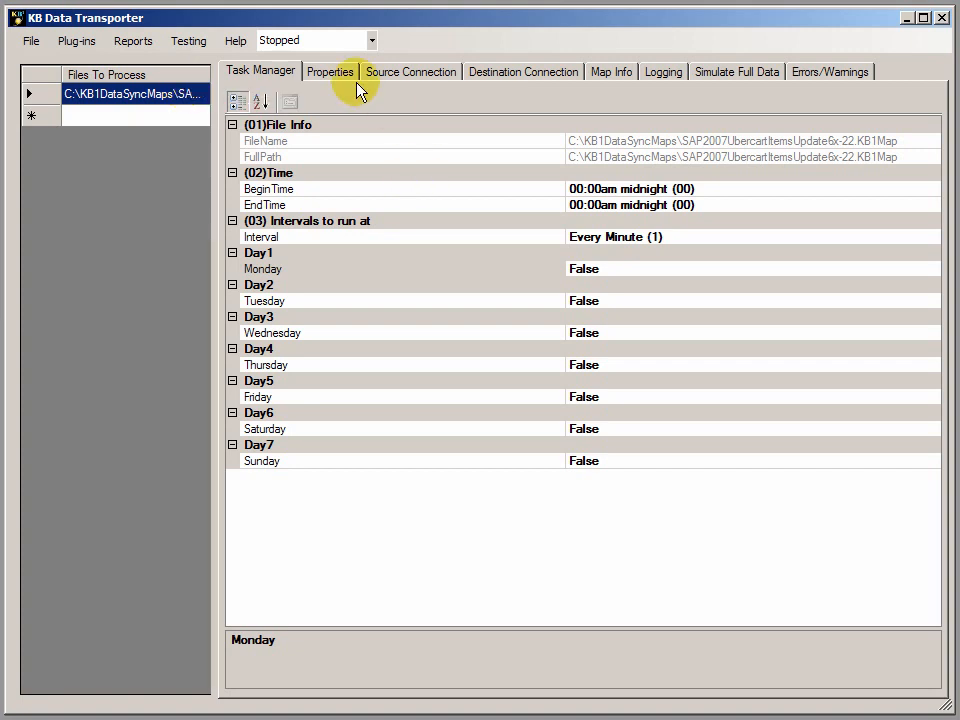
Set the map's schedule to begin at 3:00am and end at 9:00am.
left_click(783, 188)
left_click(932, 188)
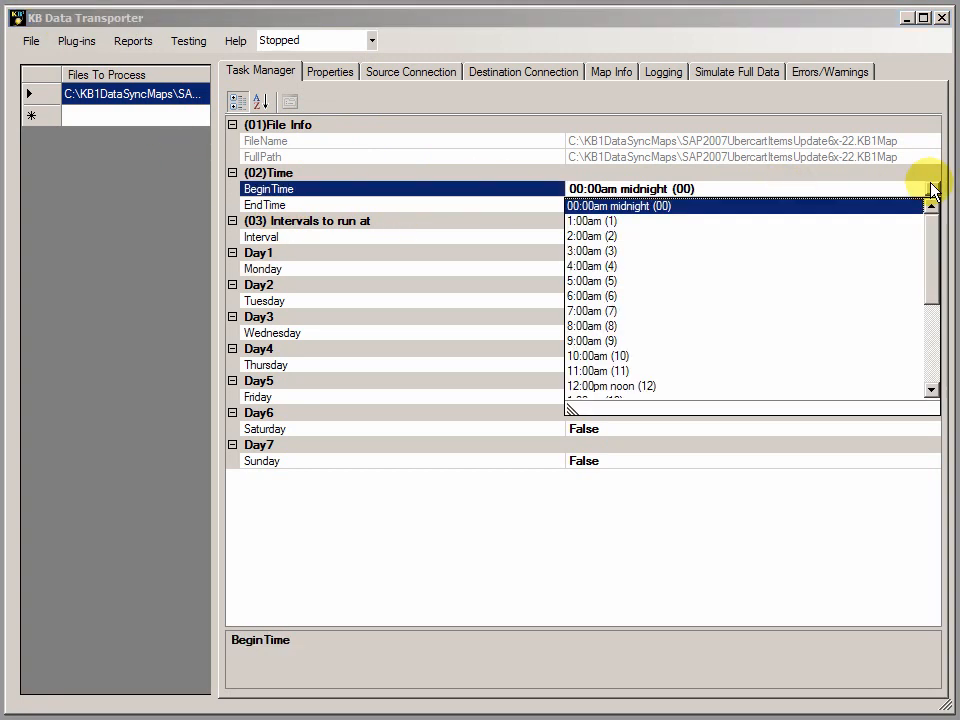
left_click(592, 251)
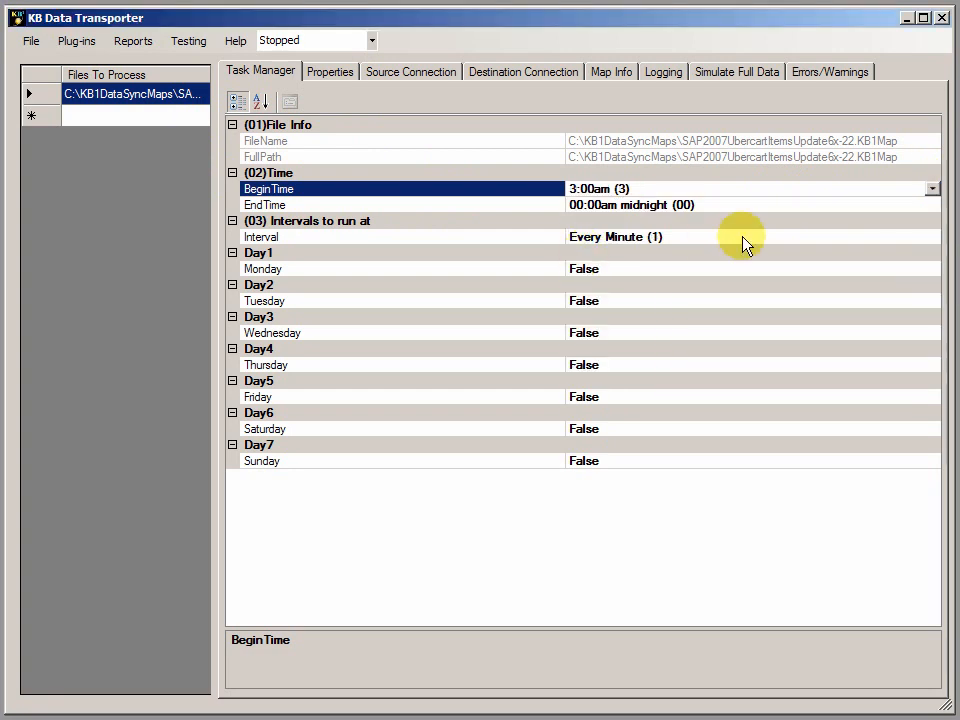
left_click(766, 205)
left_click(932, 204)
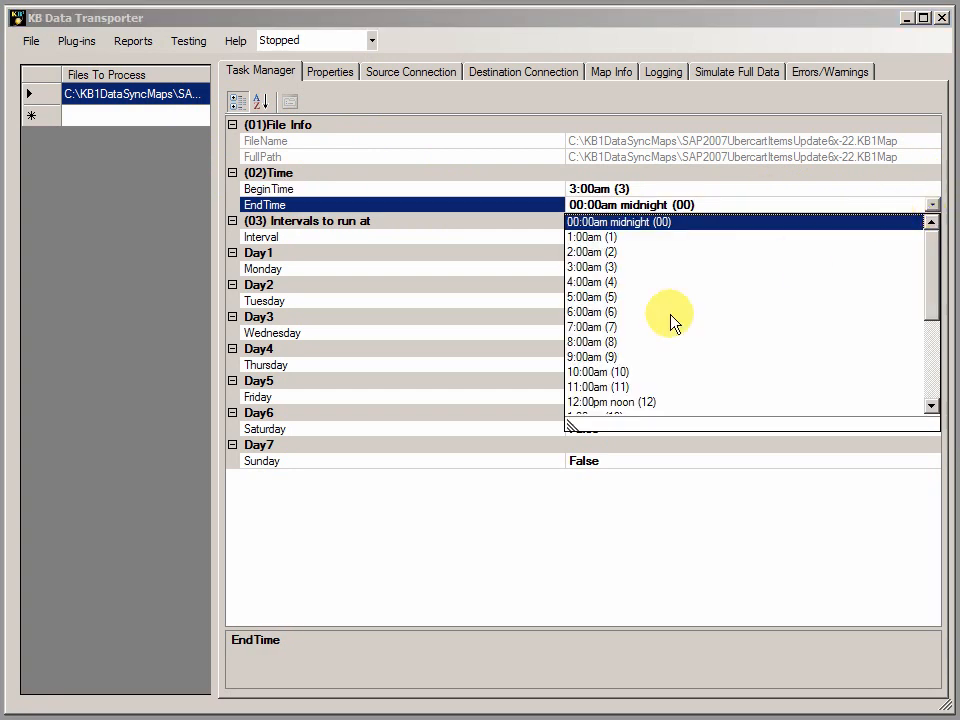
left_click(588, 357)
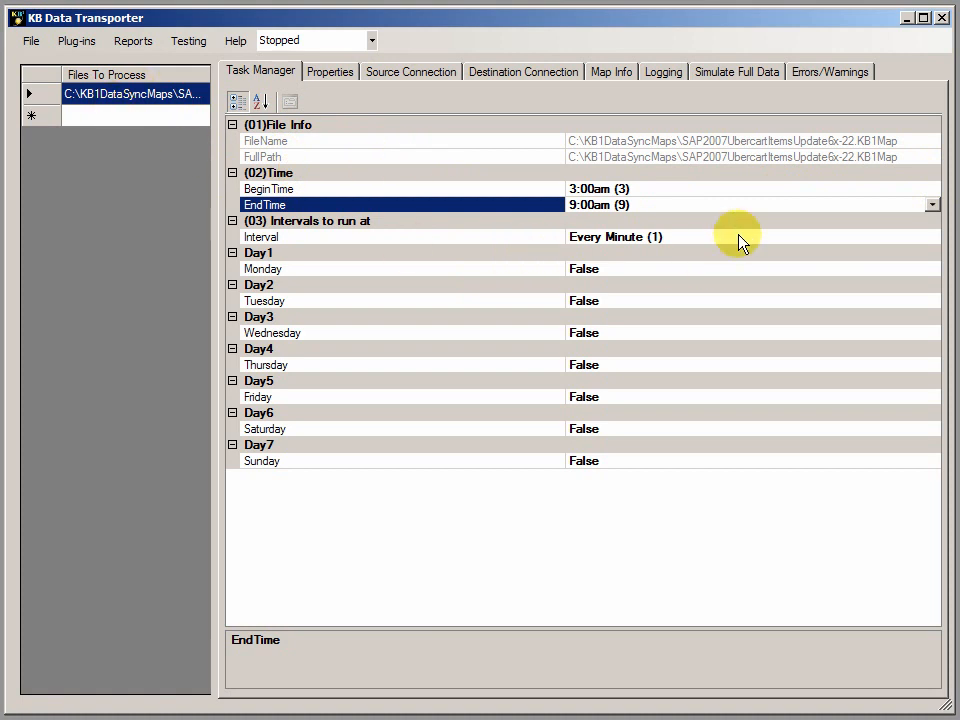
Set the schedule interval to Every 10 Minutes and enable the task for Monday.
left_click(785, 238)
left_click(932, 237)
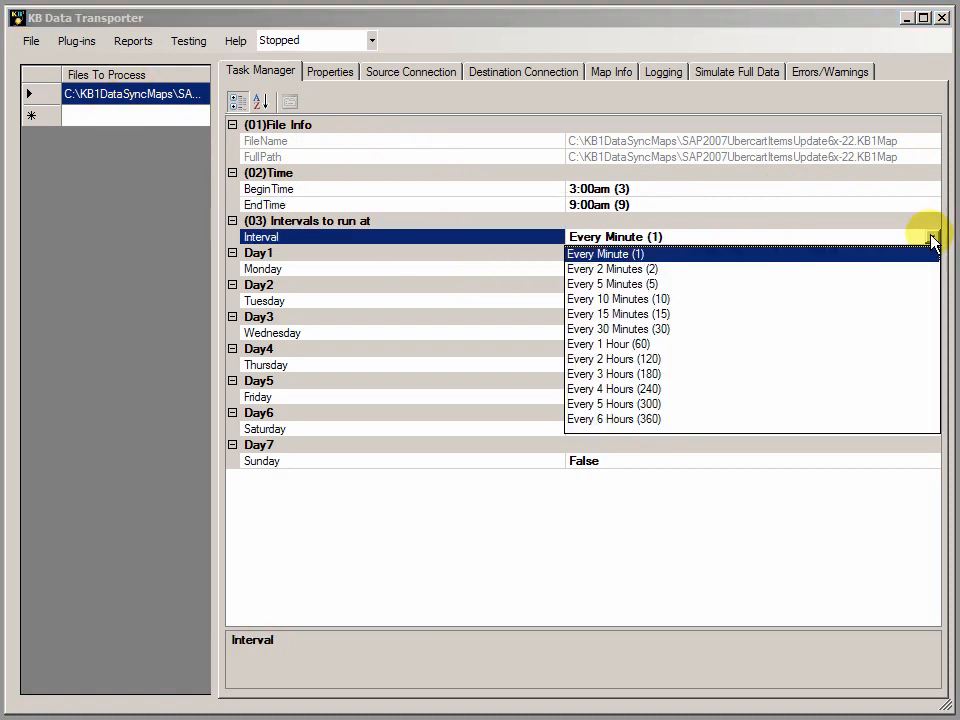
left_click(632, 299)
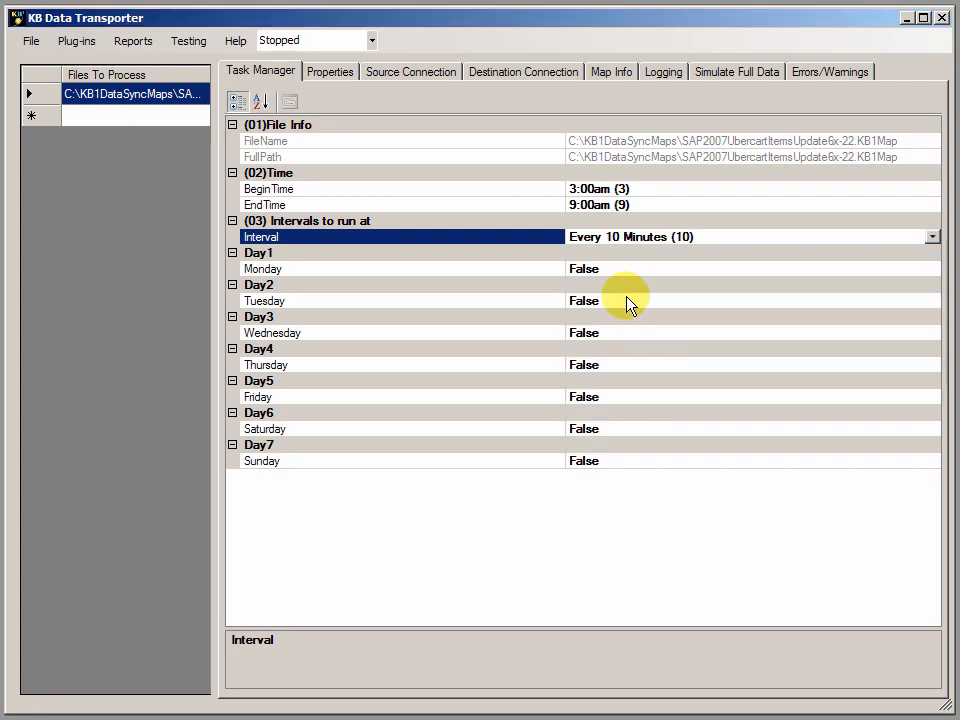
left_click(660, 270)
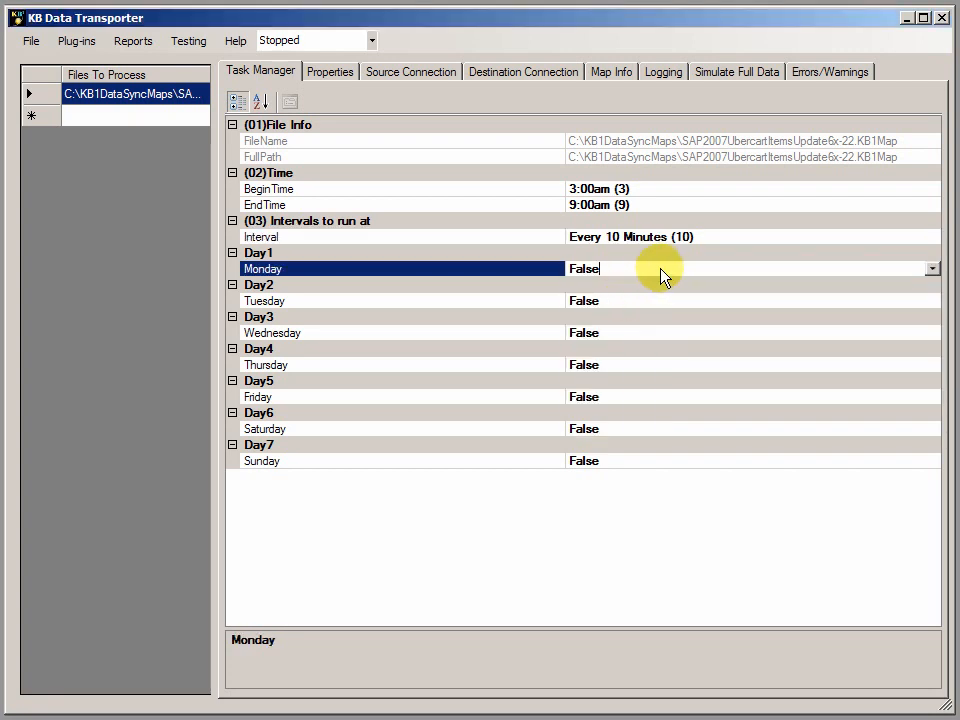
left_click(932, 269)
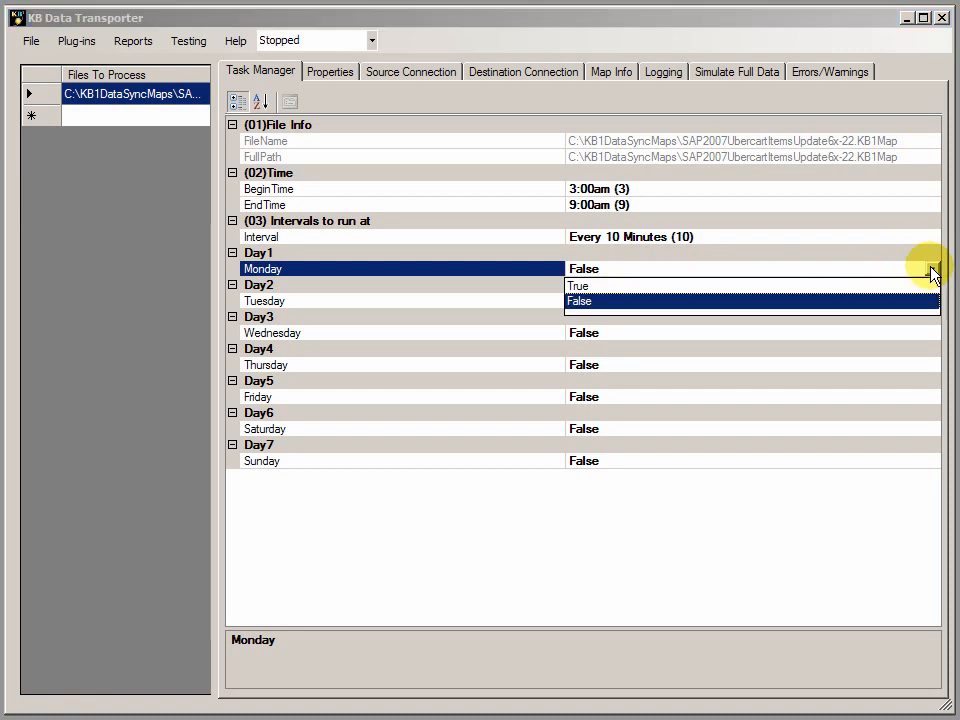
left_click(580, 287)
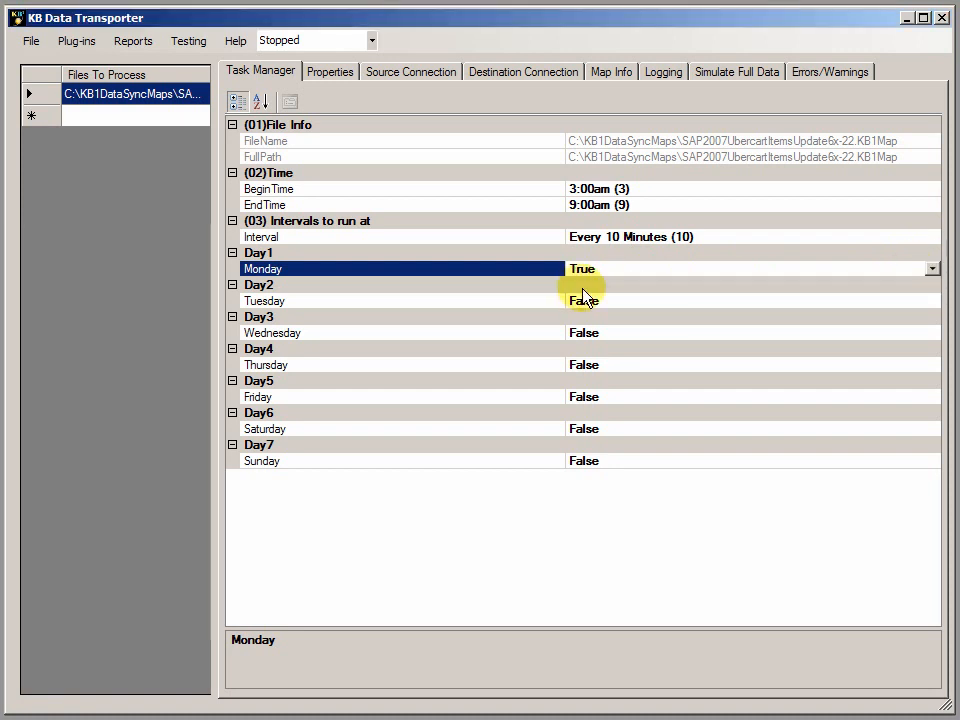
Examine the map's data processing properties and the filter conditions of data selection nodes 1 to 4.
left_click(331, 74)
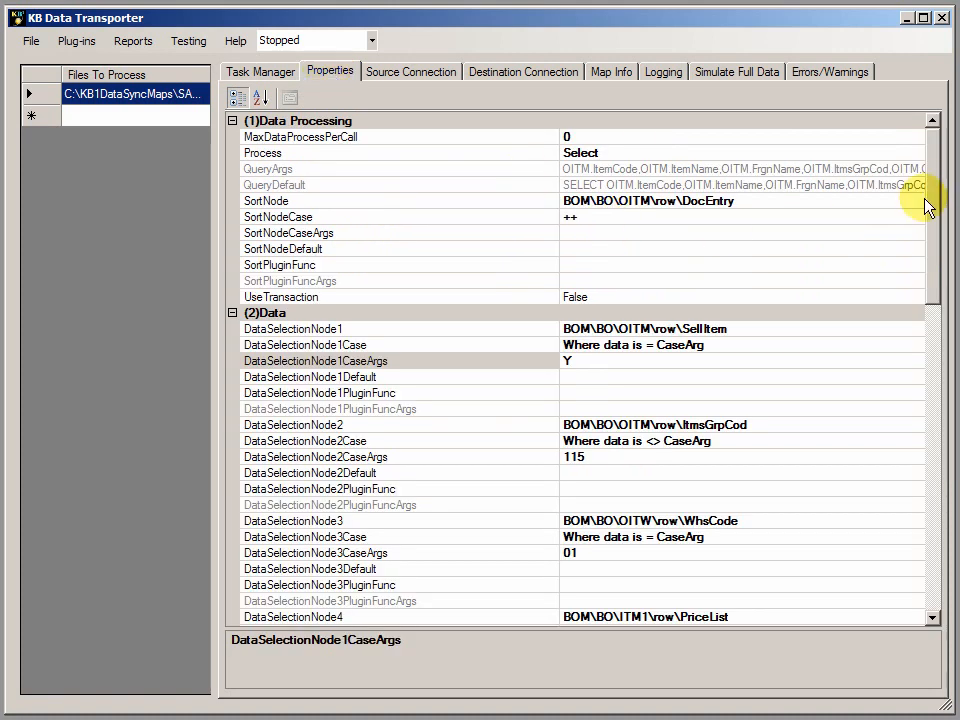
left_click_drag(931, 200, 935, 263)
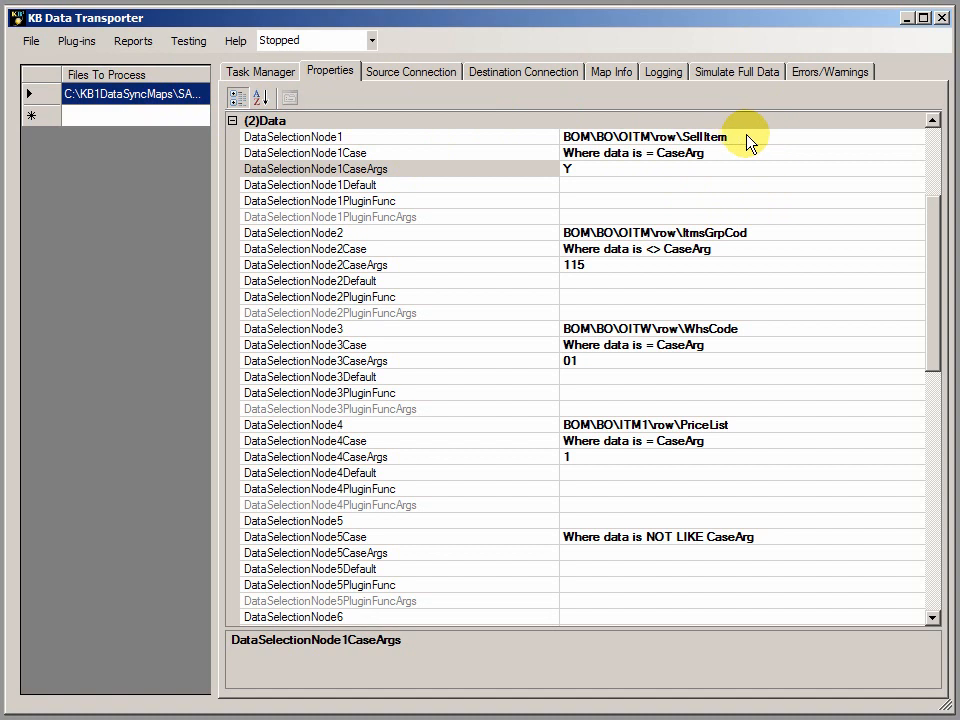
left_click(583, 170)
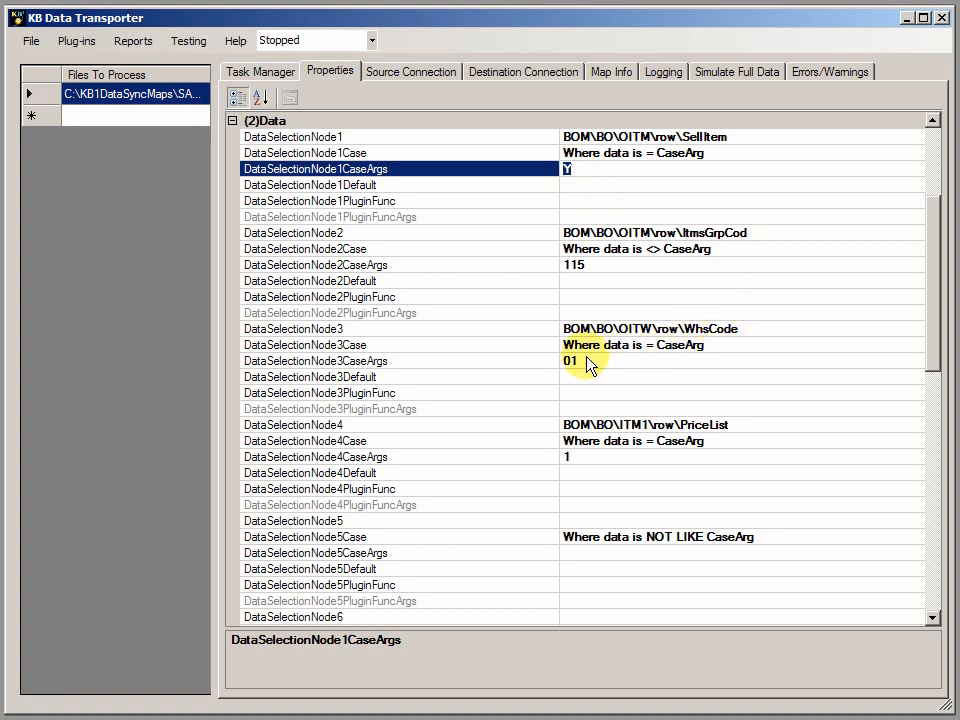
left_click(580, 468)
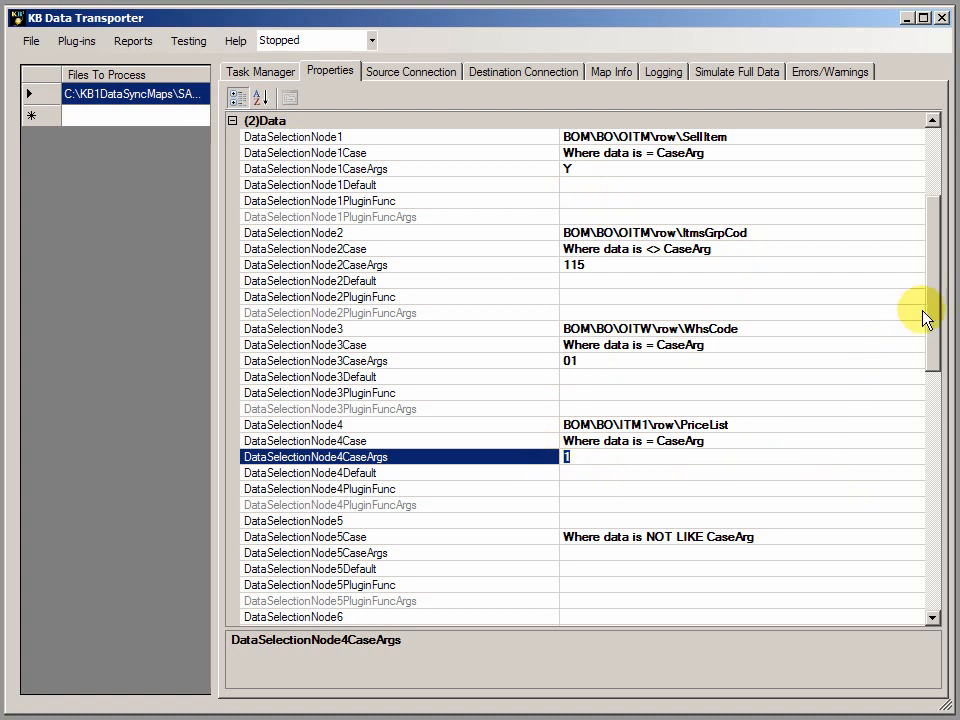
Browse the source fields offered for DataSelectionNode5 without choosing one.
left_click(733, 524)
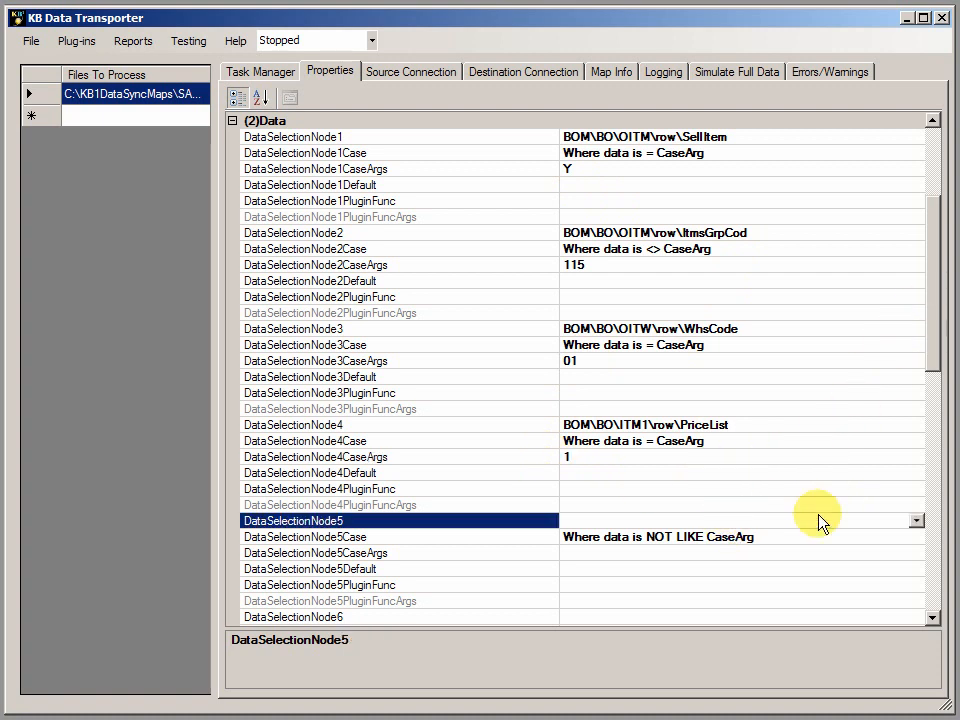
left_click(915, 521)
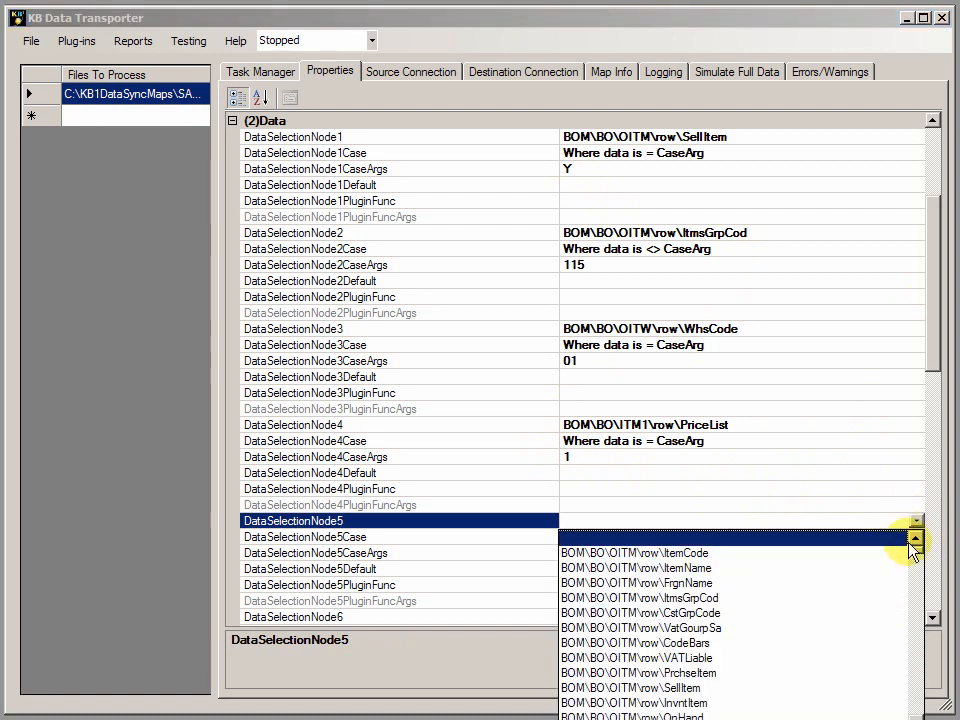
left_click_drag(917, 553, 928, 686)
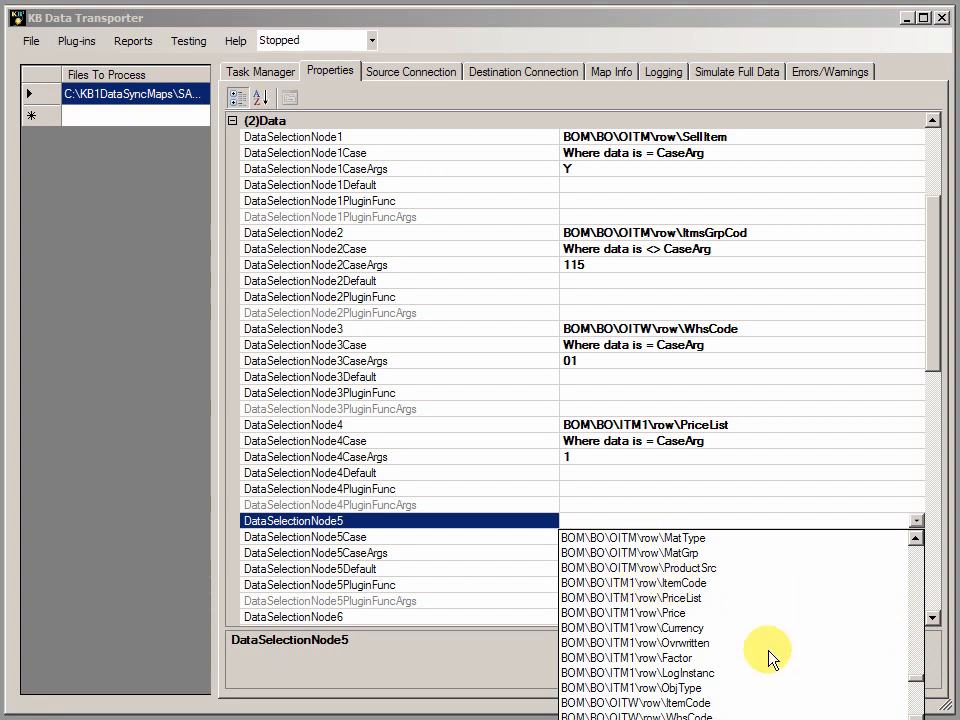
scroll(915, 712, "down", 3)
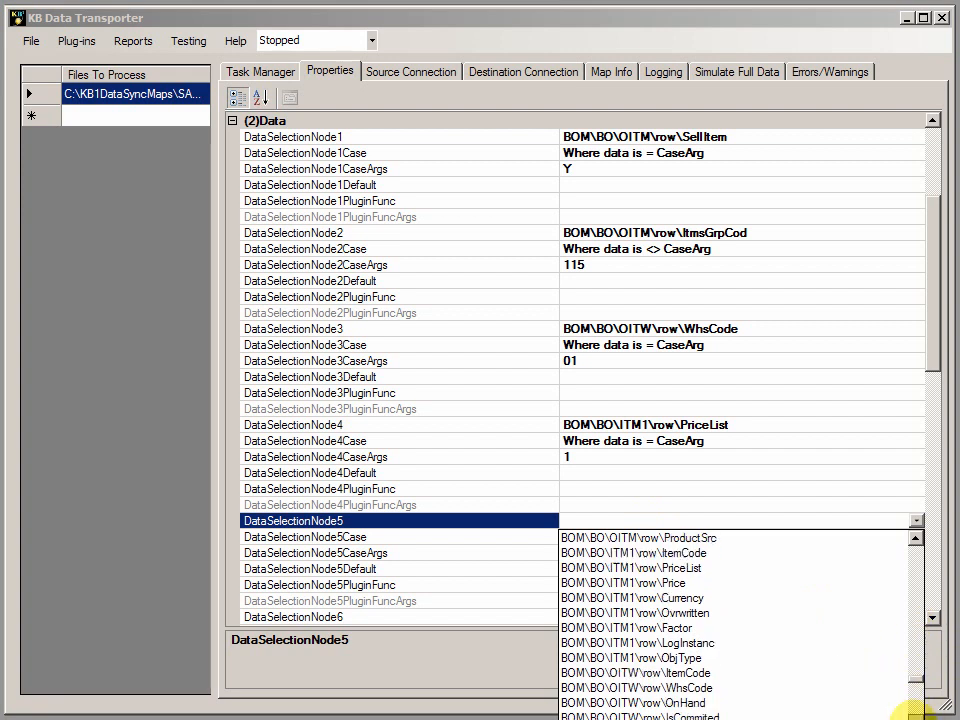
left_click(748, 433)
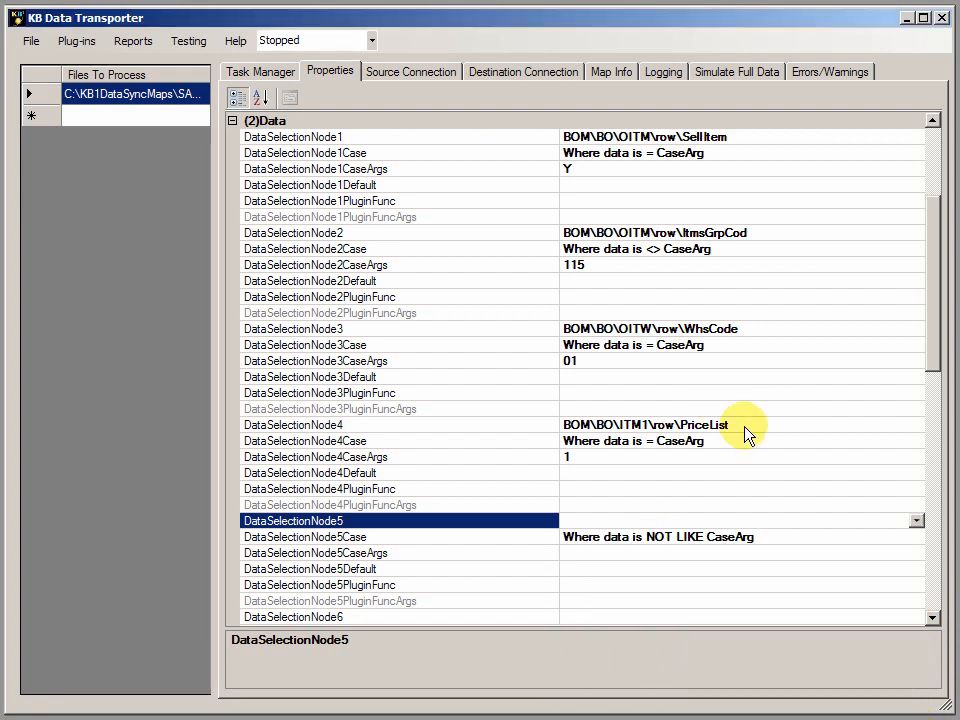
Review the source connection's type, SAP database and SAP object settings.
left_click(408, 72)
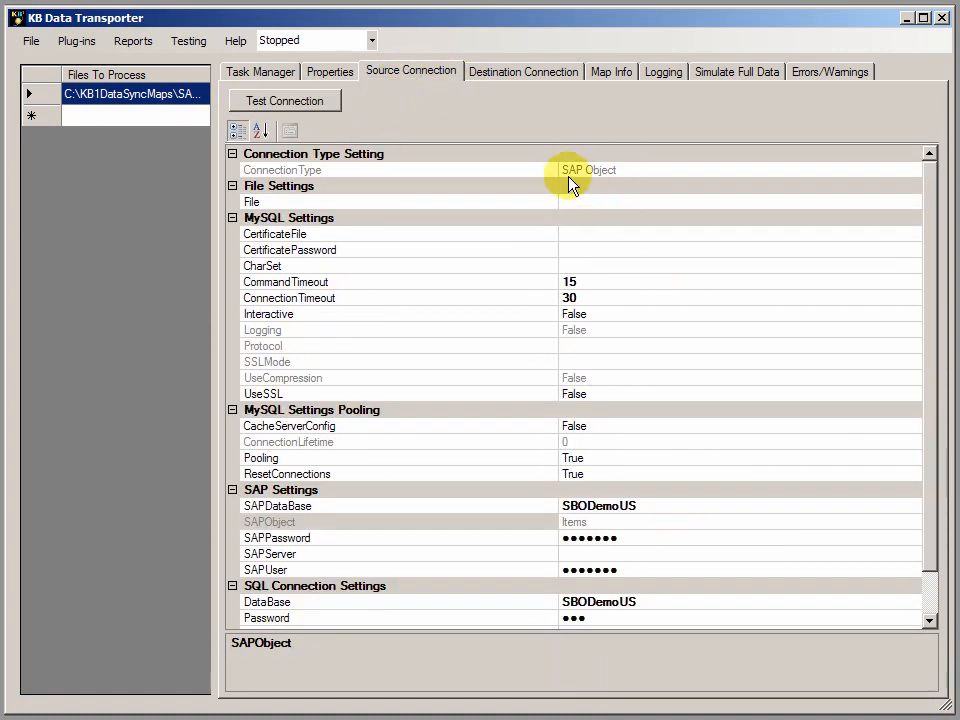
left_click(630, 178)
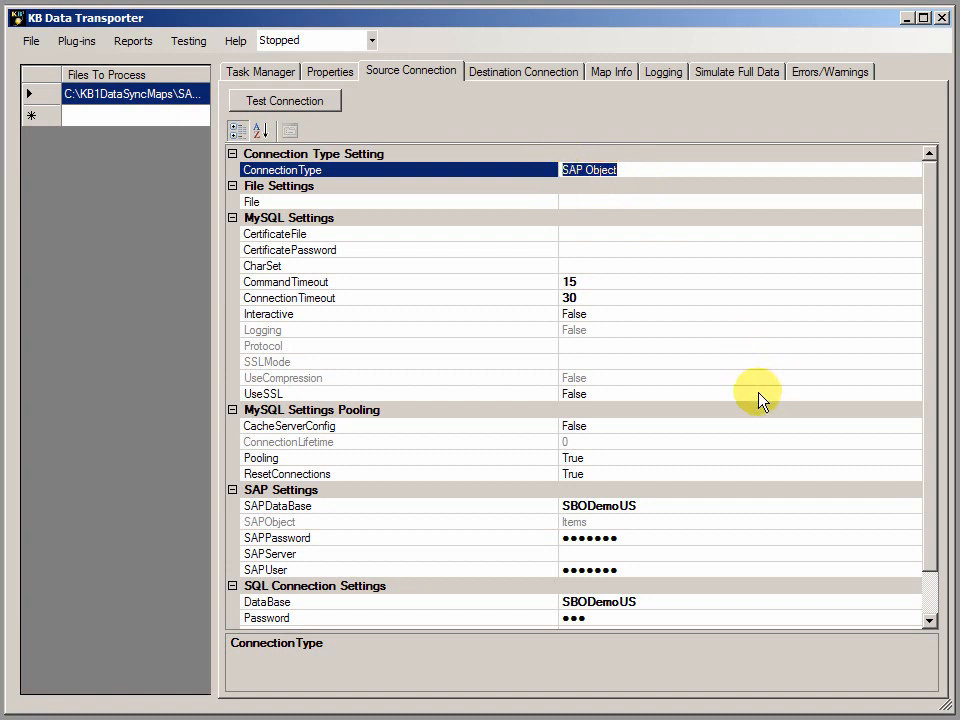
left_click(654, 510)
left_click_drag(654, 514, 557, 520)
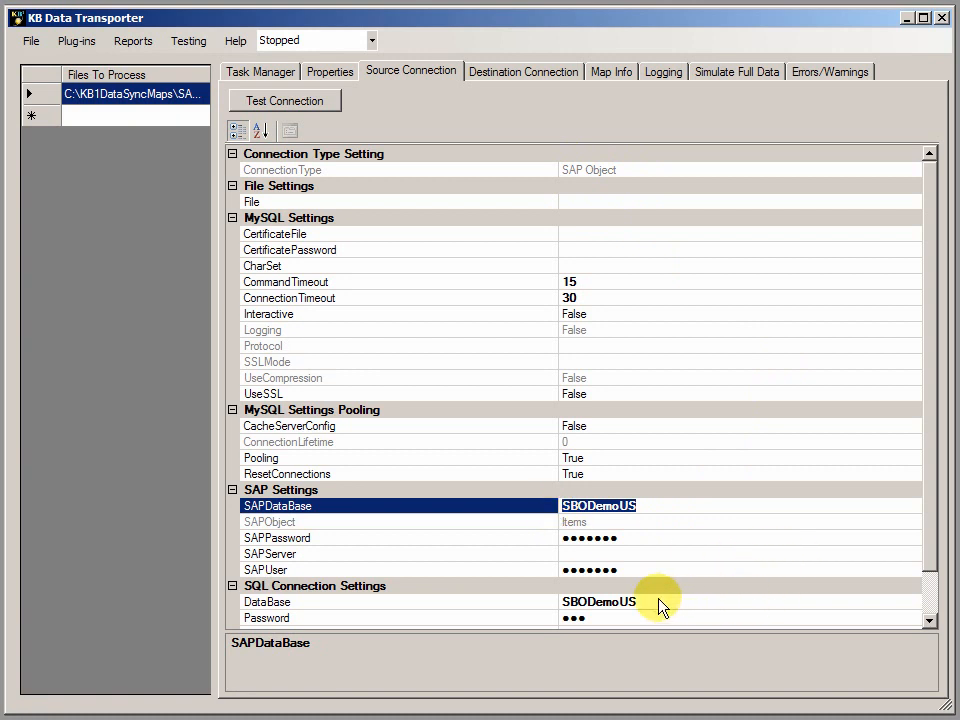
left_click(598, 522)
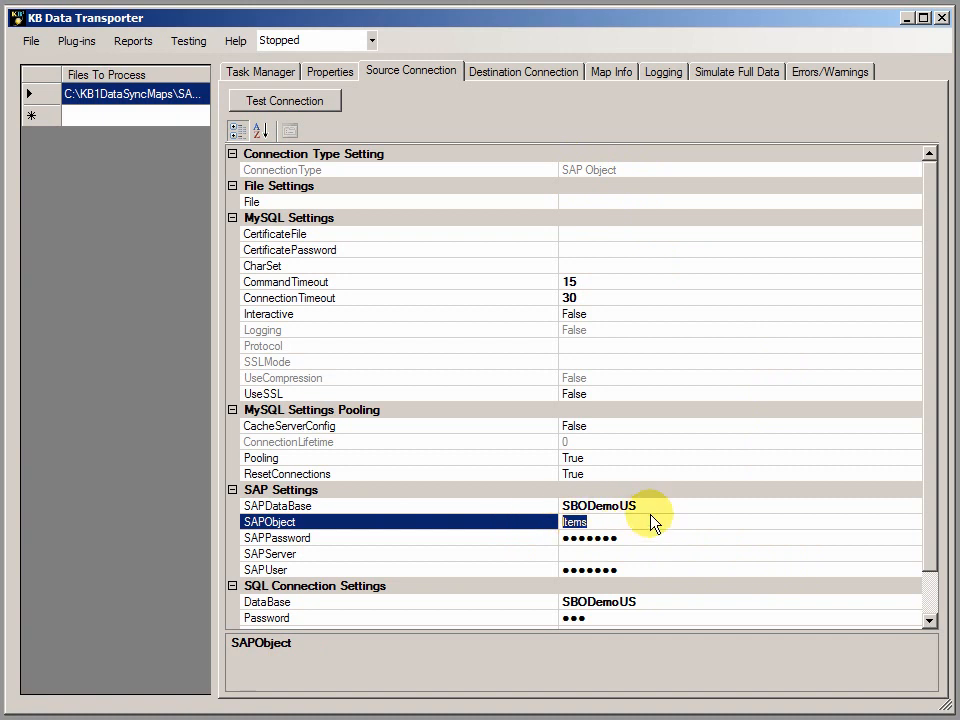
Review the destination connection's type, its MySQL certificate, character set and timeout options, and its SQL database setting.
left_click(511, 75)
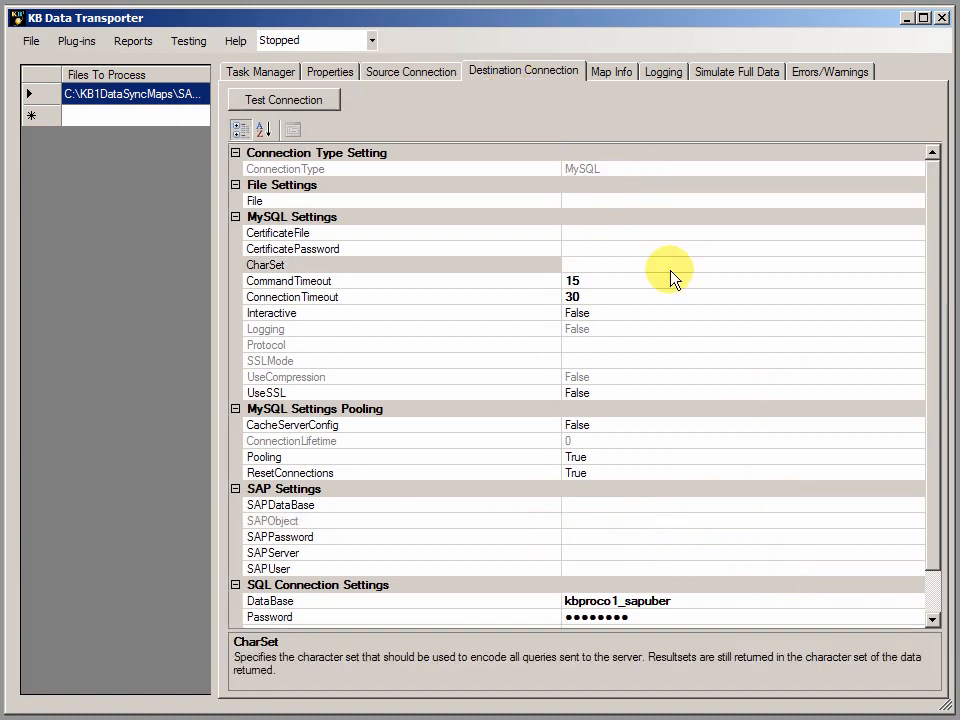
left_click(600, 170)
left_click(588, 170)
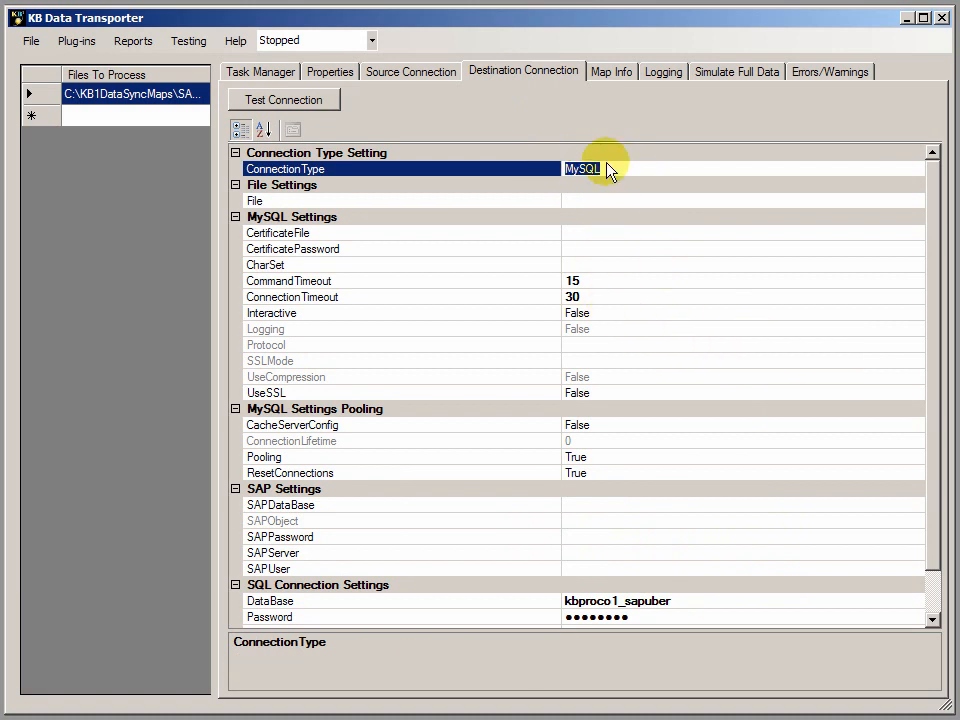
left_click(585, 233)
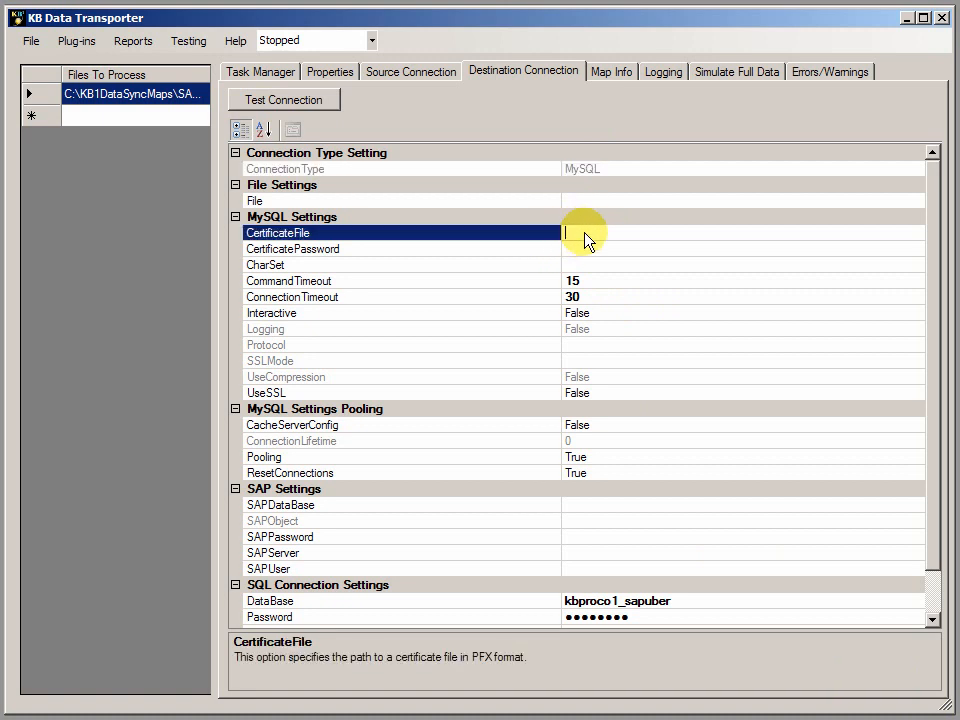
left_click(601, 252)
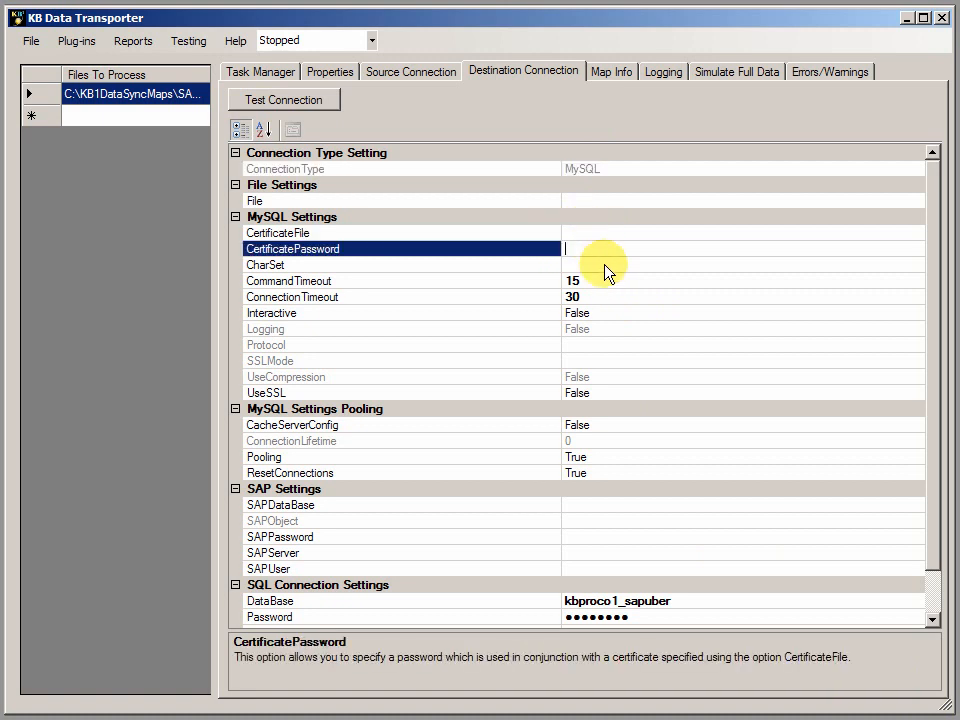
left_click(605, 268)
left_click(605, 276)
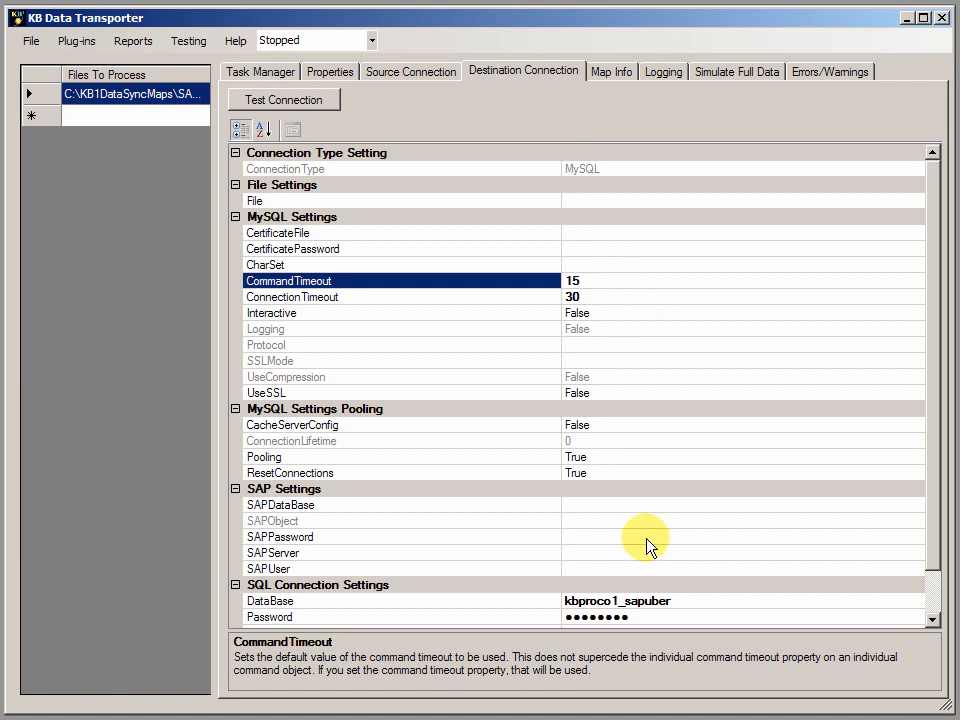
left_click_drag(928, 501, 928, 566)
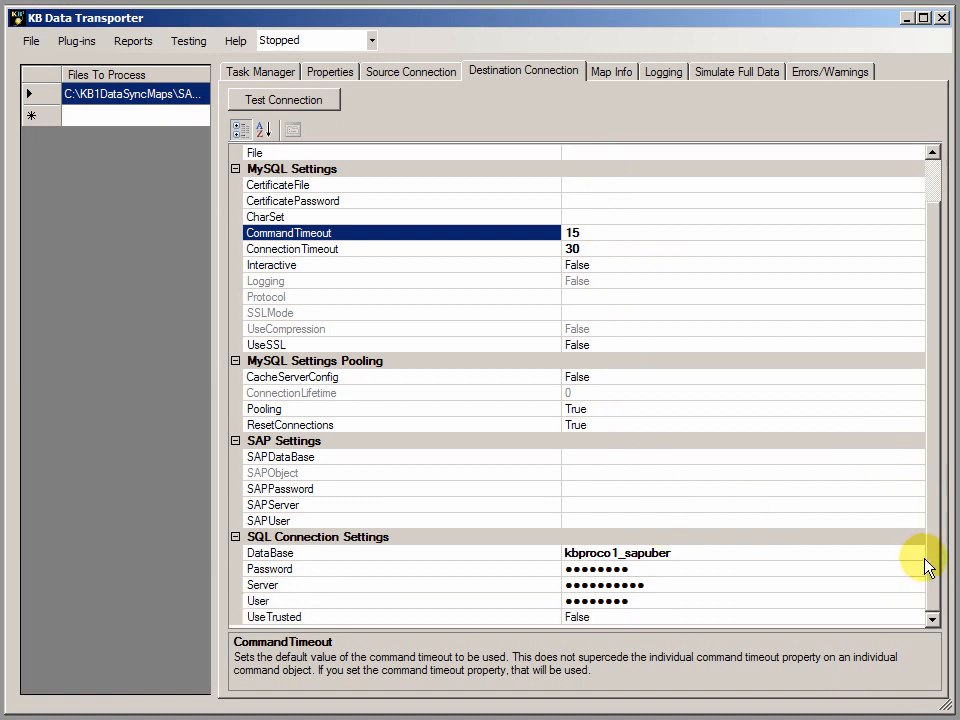
left_click(697, 556)
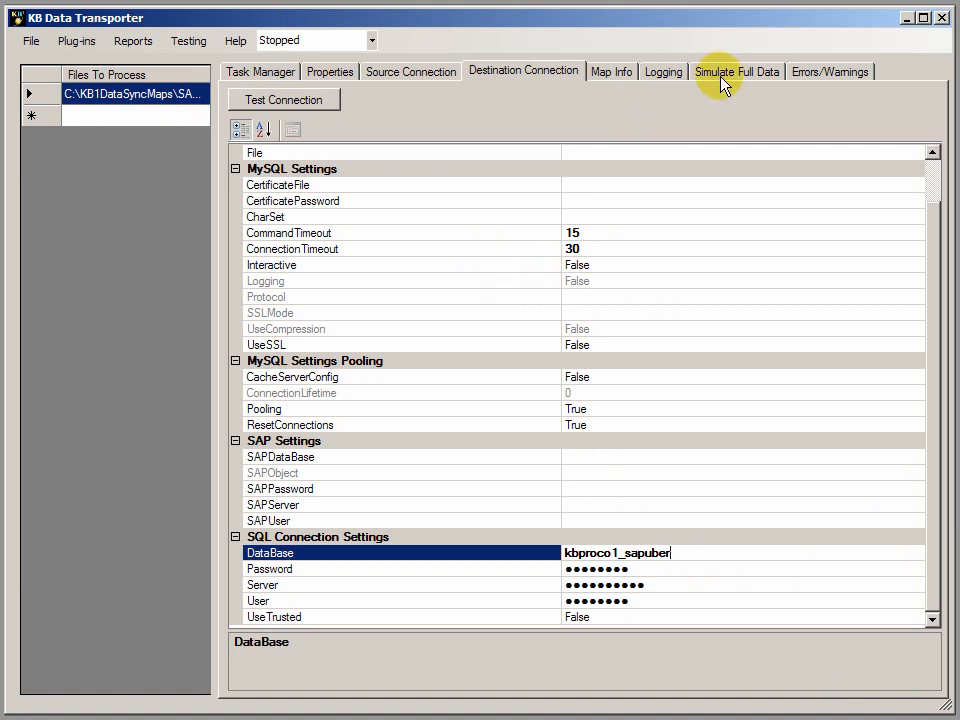
key("Return")
Run a full data simulation of the selected map.
left_click(738, 74)
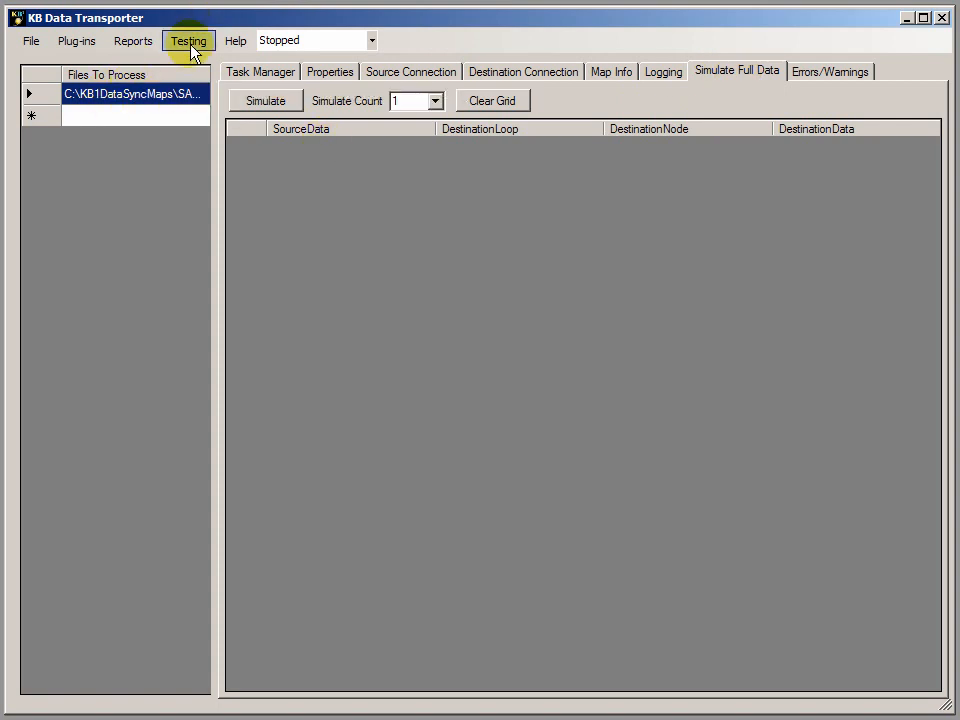
left_click(266, 101)
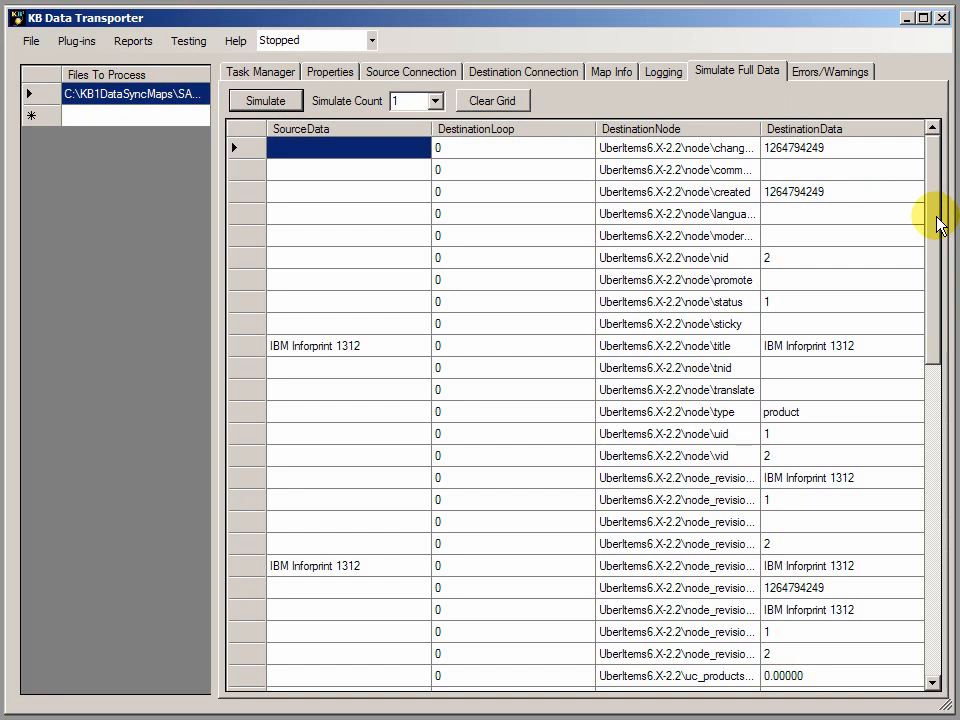
Review the simulation results, comparing source and destination data for the node title and checking the node type's destination value.
left_click(333, 349)
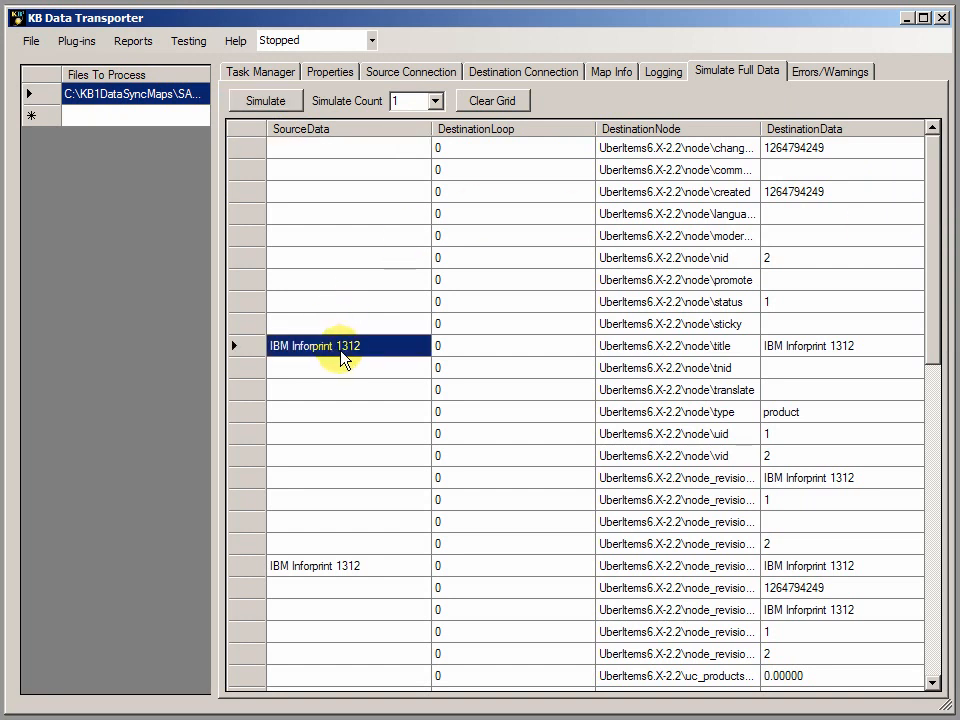
left_click(826, 355)
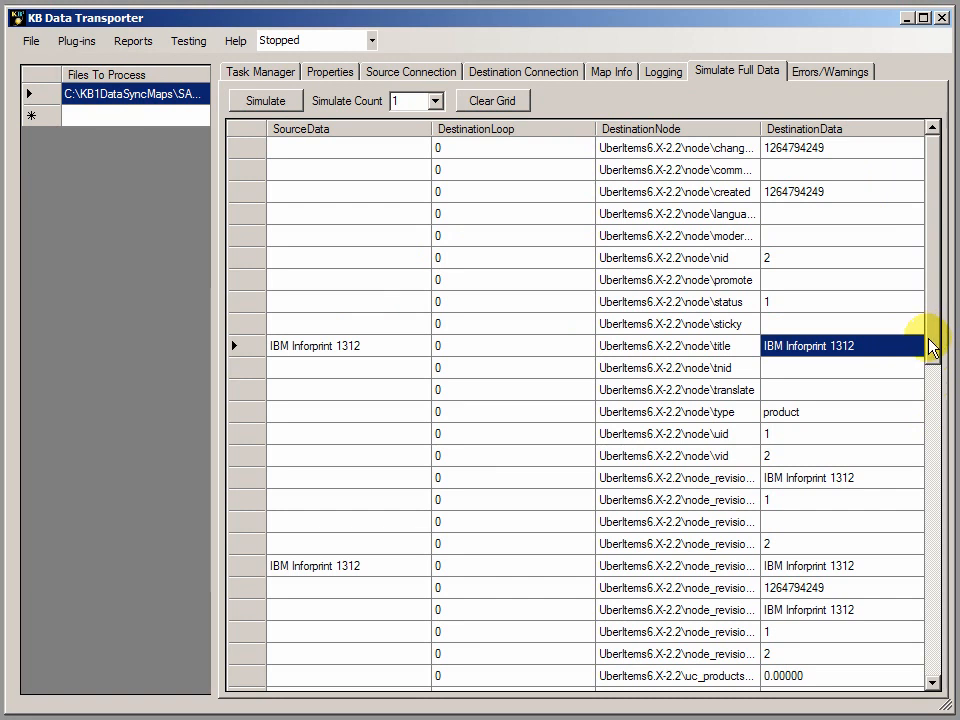
left_click_drag(935, 345, 936, 403)
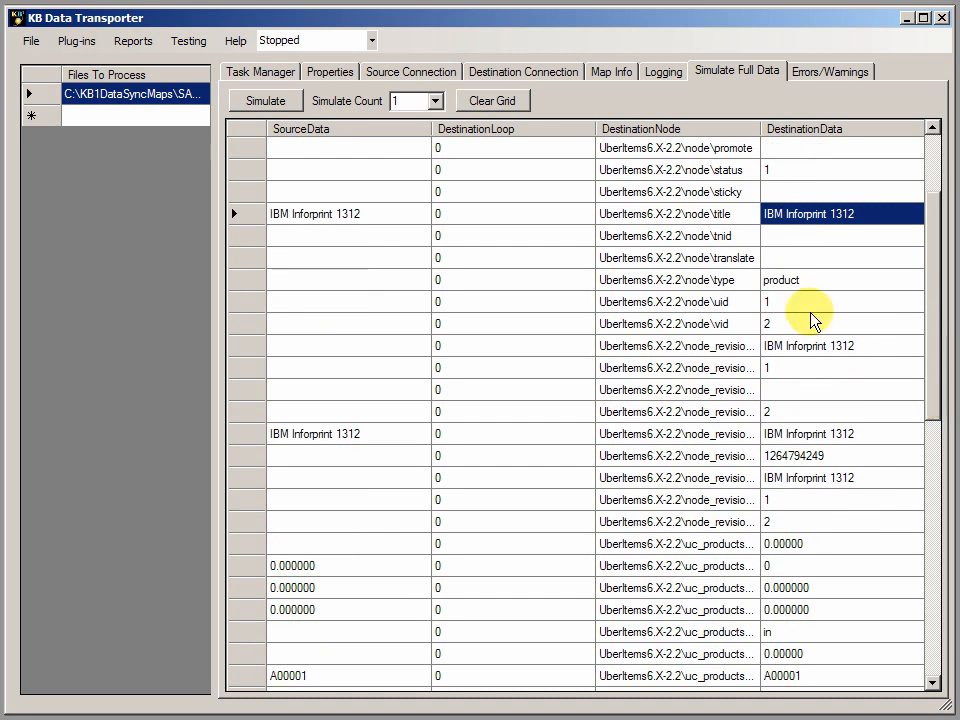
left_click(832, 282)
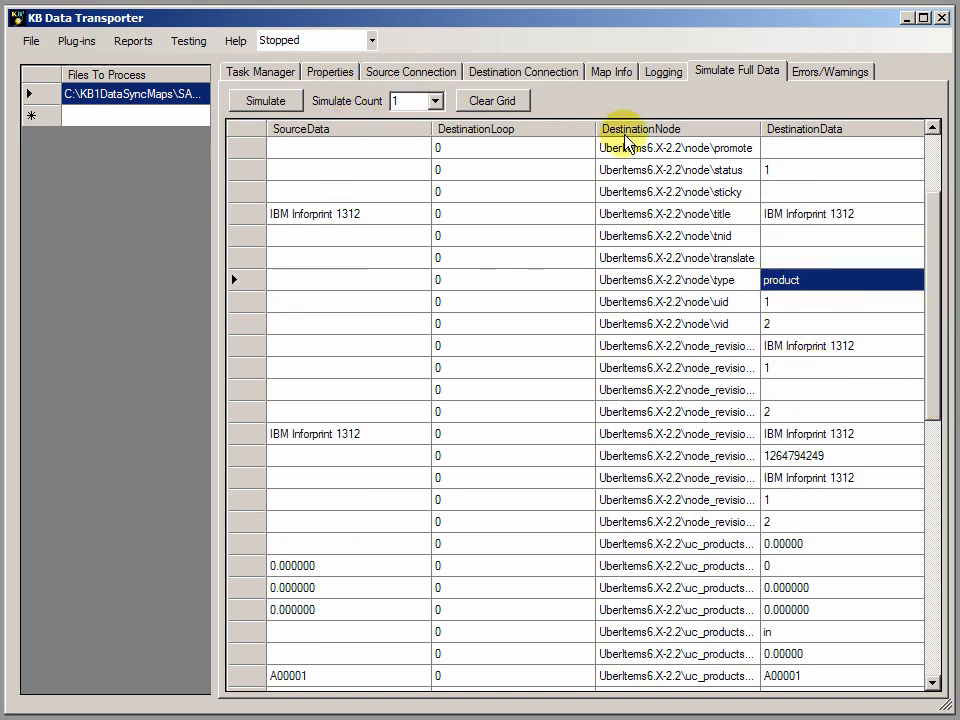
left_click_drag(929, 320, 915, 208)
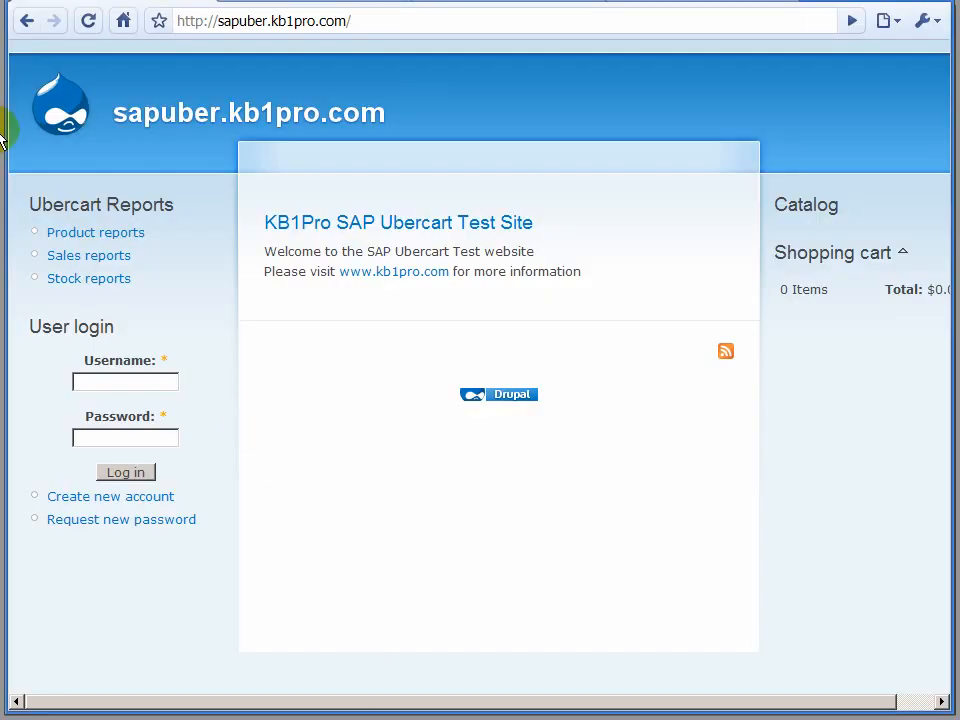
Reload the Ubercart test store's home page, and run a single-record data test for the selected map in KB Data Transporter.
left_click(85, 30)
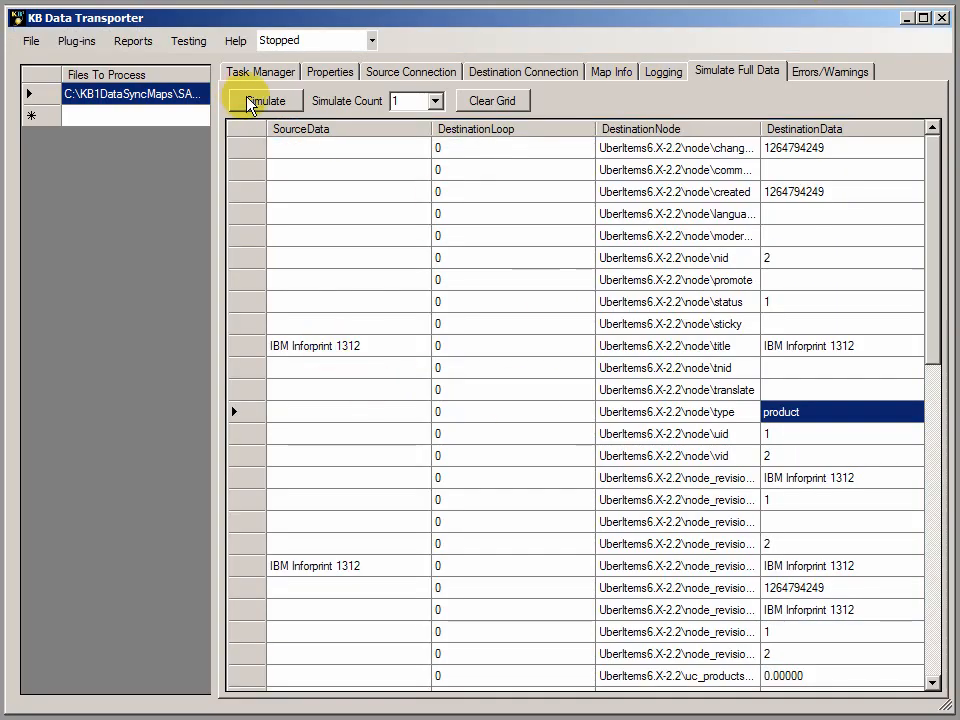
left_click(189, 42)
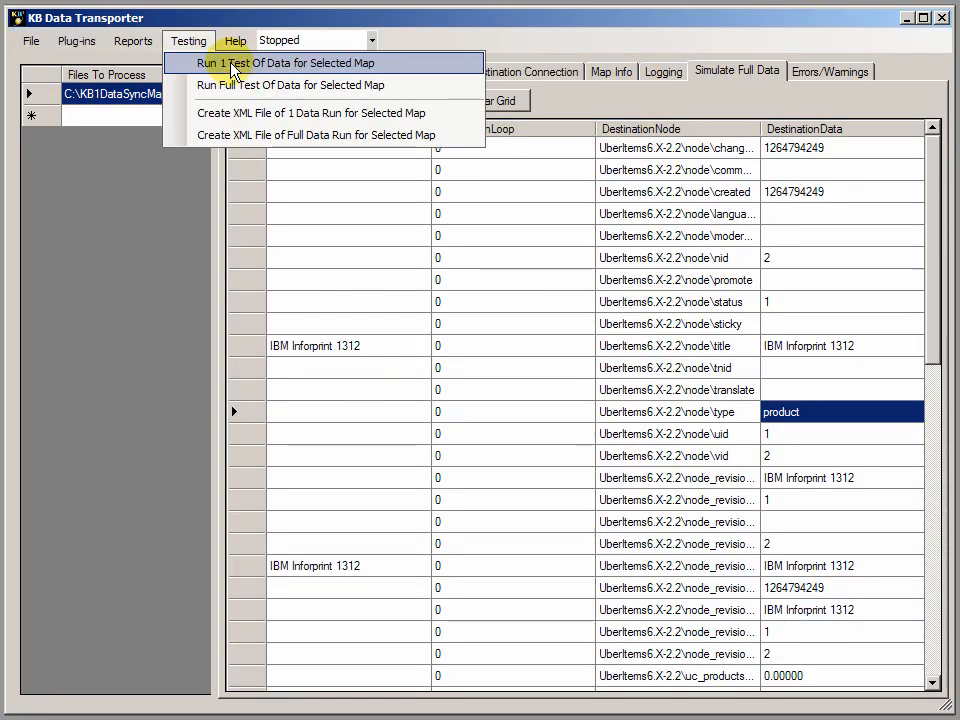
left_click(232, 64)
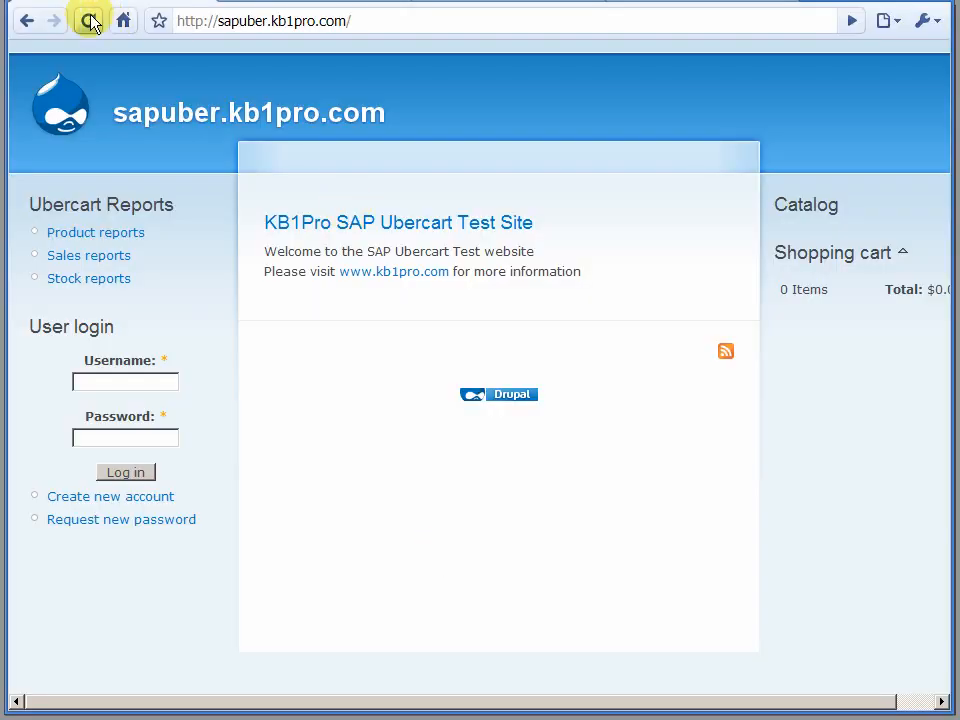
Reload the web store and examine the title and description of IBM Inforprint 1312 under IBM Printers.
left_click(90, 22)
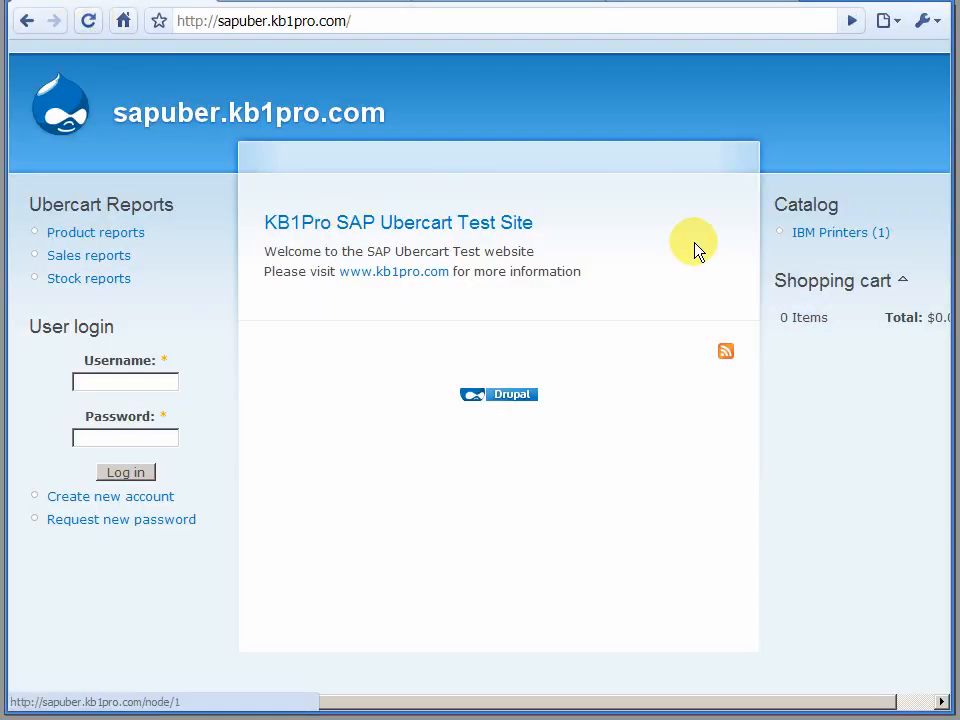
left_click(823, 236)
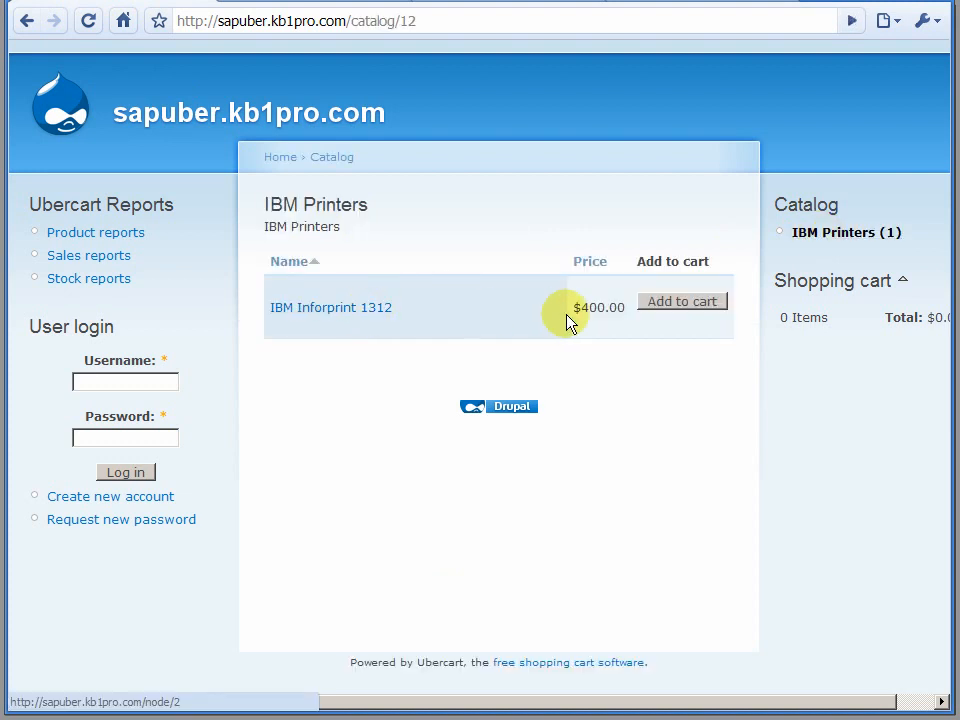
left_click(369, 309)
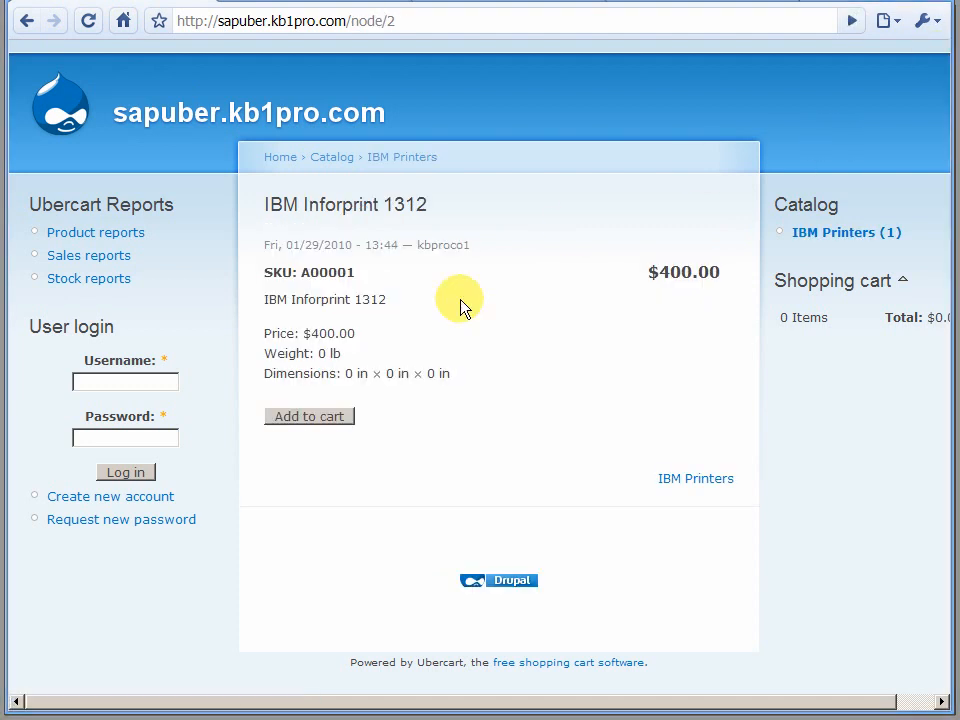
left_click_drag(268, 203, 420, 207)
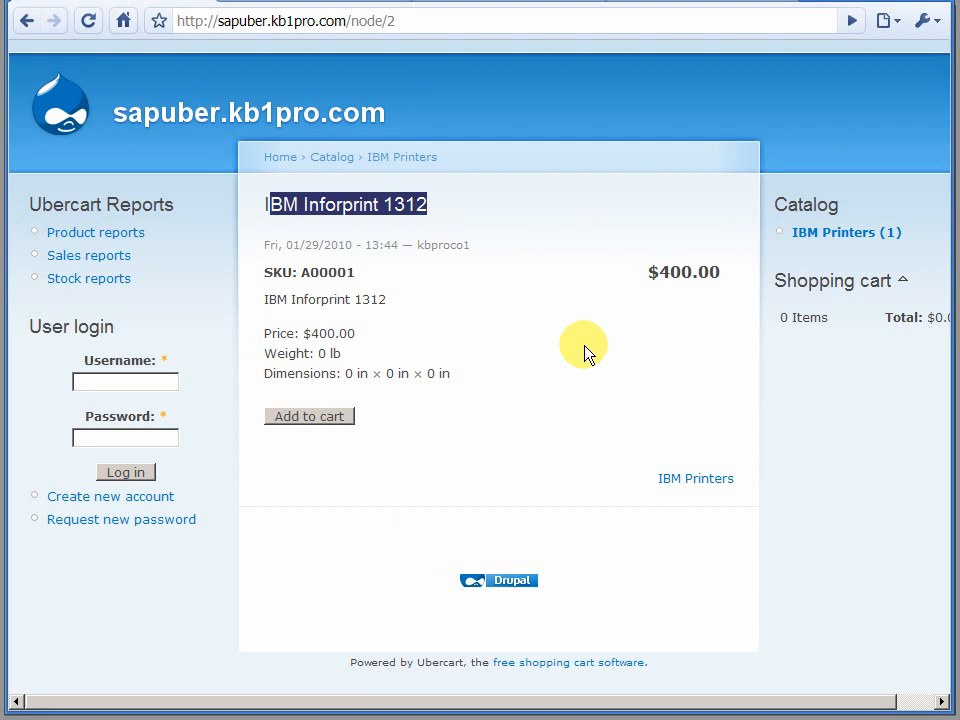
left_click(263, 309)
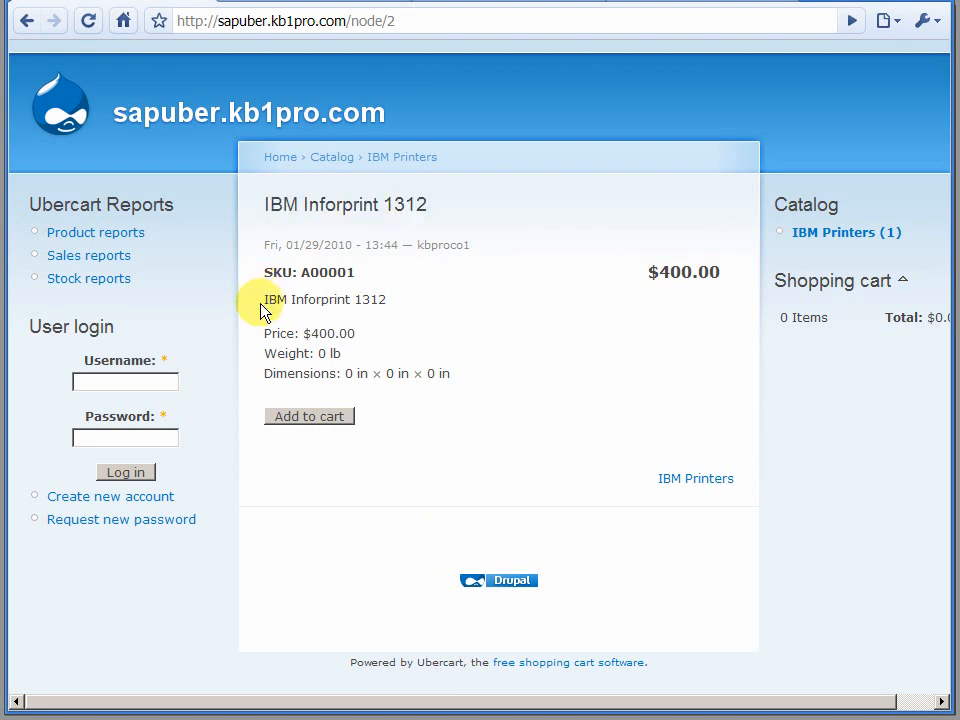
left_click_drag(266, 300, 394, 305)
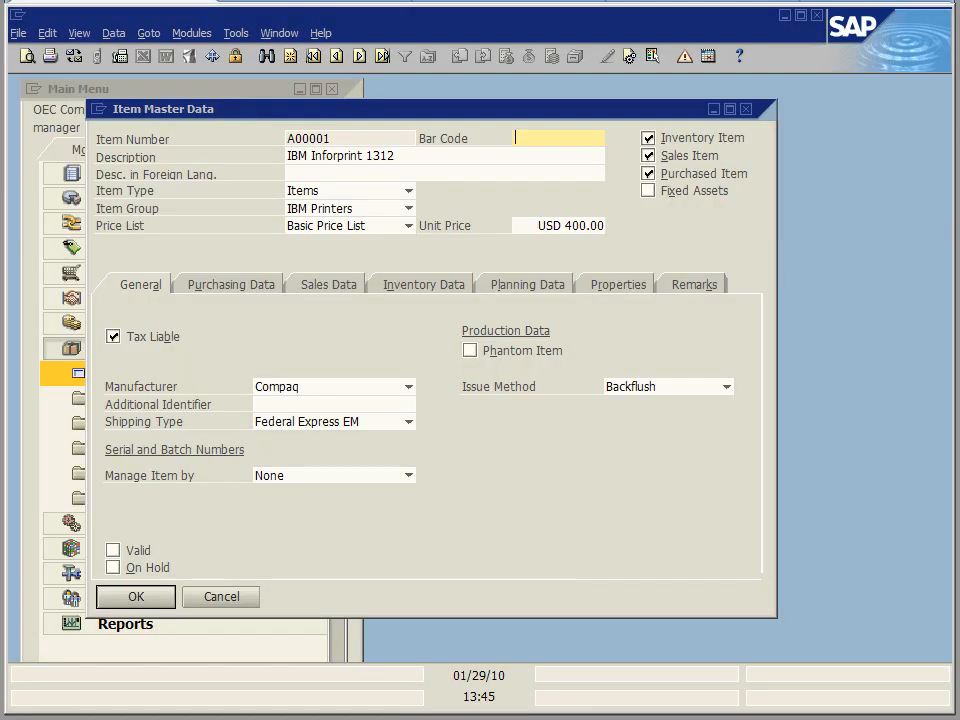
In SAP's Item Master Data, set the unit price of item A00001 to 311.69.
left_click(590, 226)
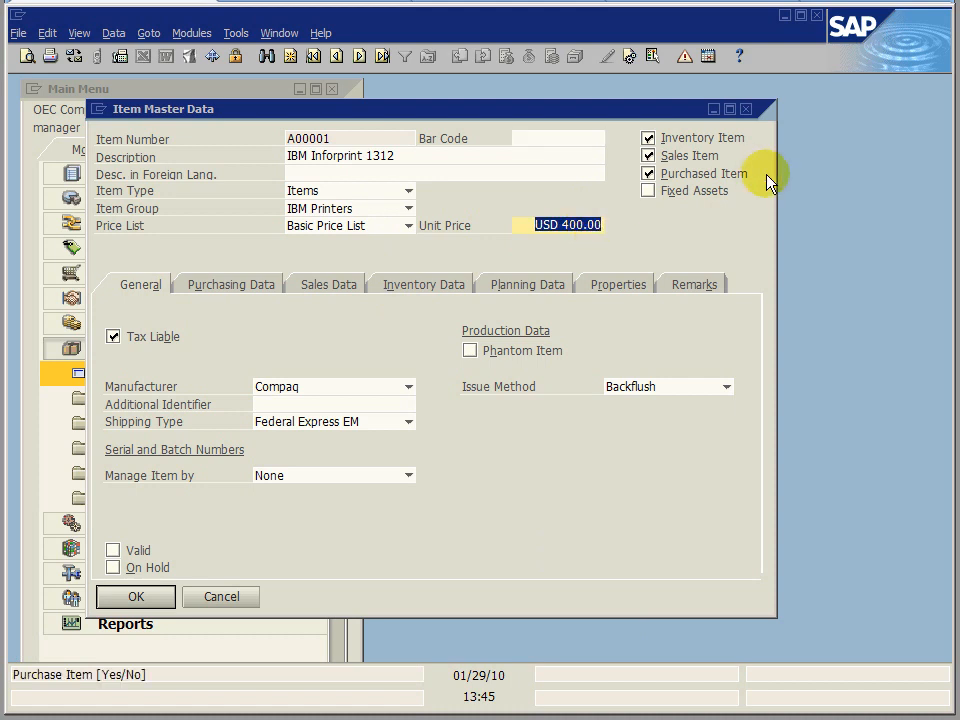
type("31")
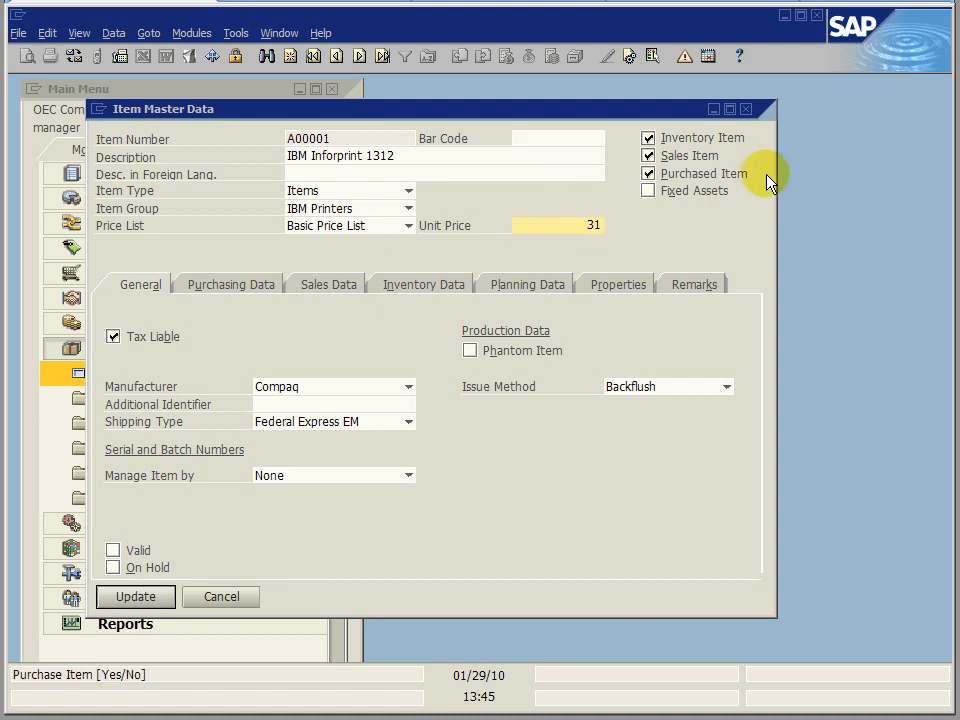
type("1.69")
Enter "This is an SAP Item" as the item's remarks and save the updated item record.
left_click(688, 285)
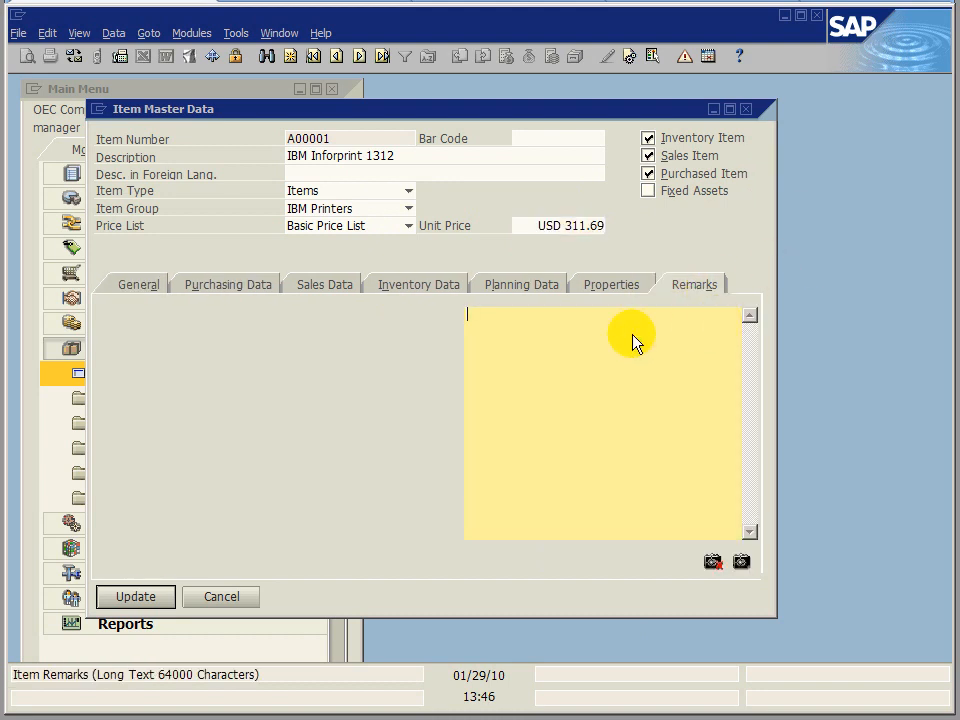
type("This is an SAP Item")
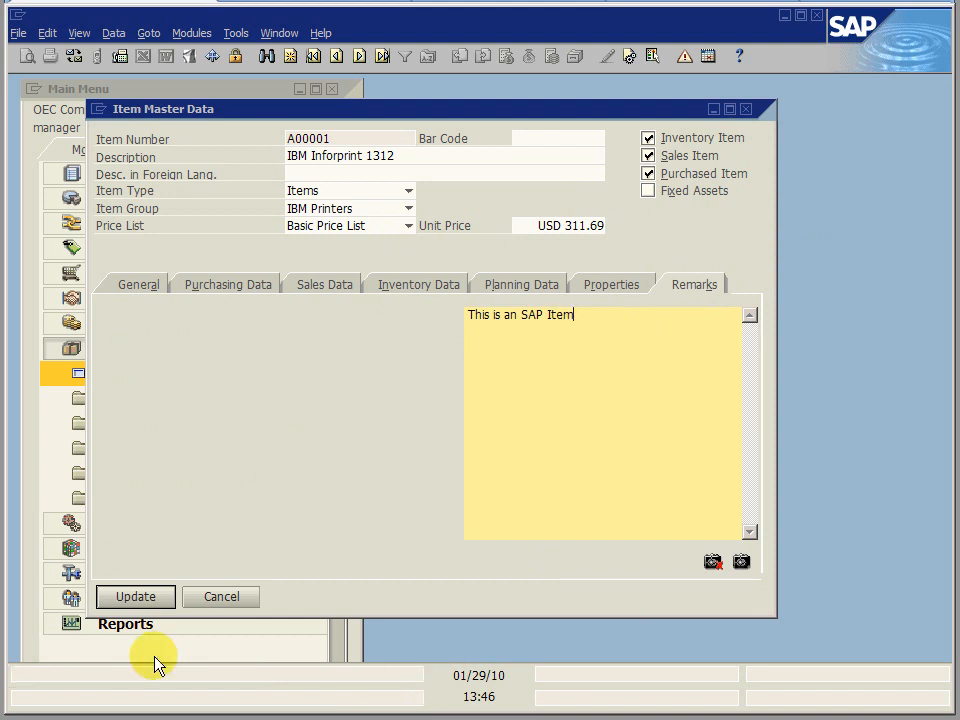
left_click(125, 600)
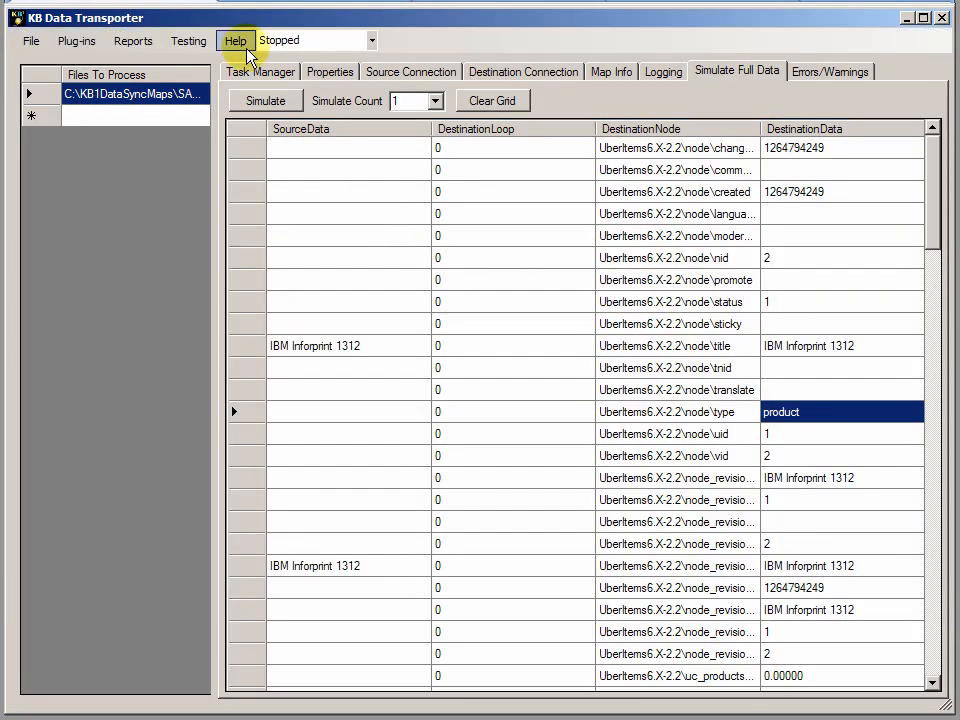
Run the single-record data test for the selected map again in KB Data Transporter.
left_click(190, 42)
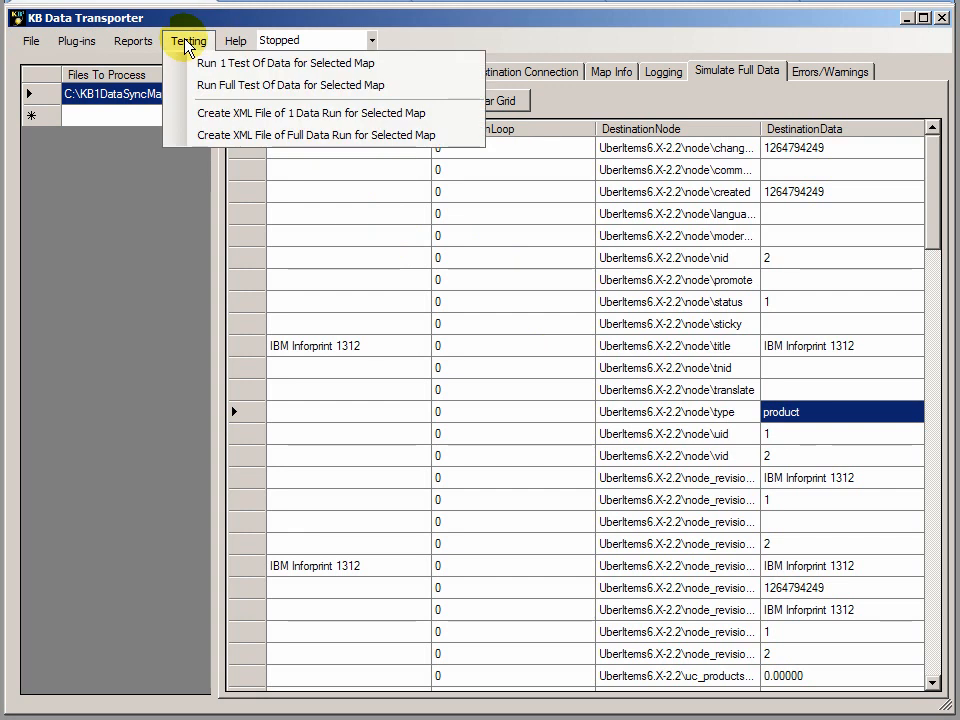
left_click(240, 66)
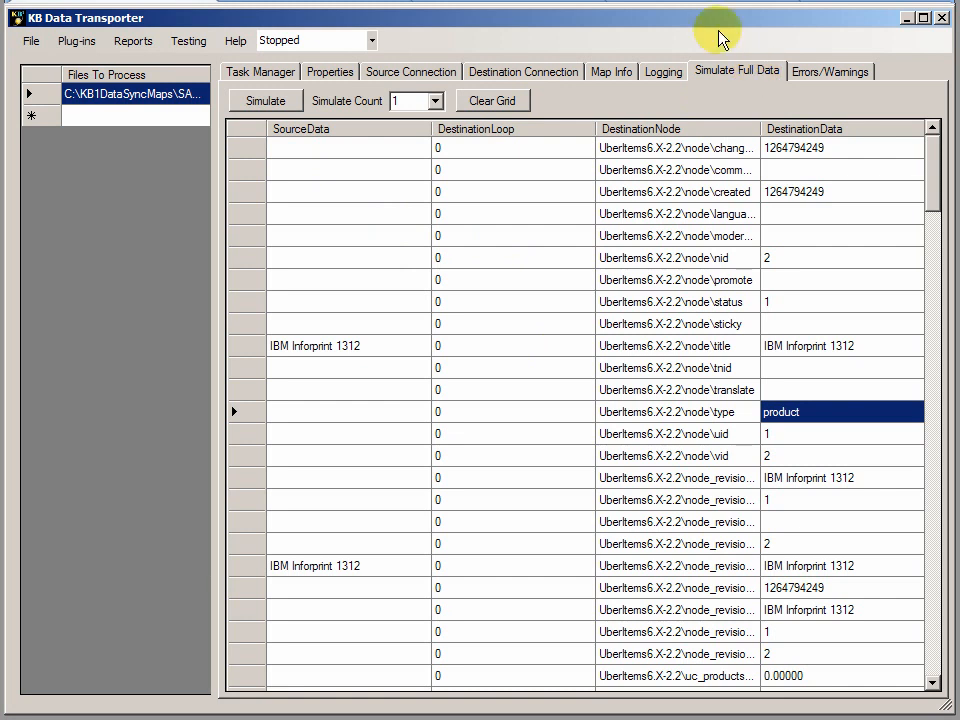
Return to the web store's IBM Printers catalog and check the price, description and title of IBM Inforprint 1312.
key("alt+Tab")
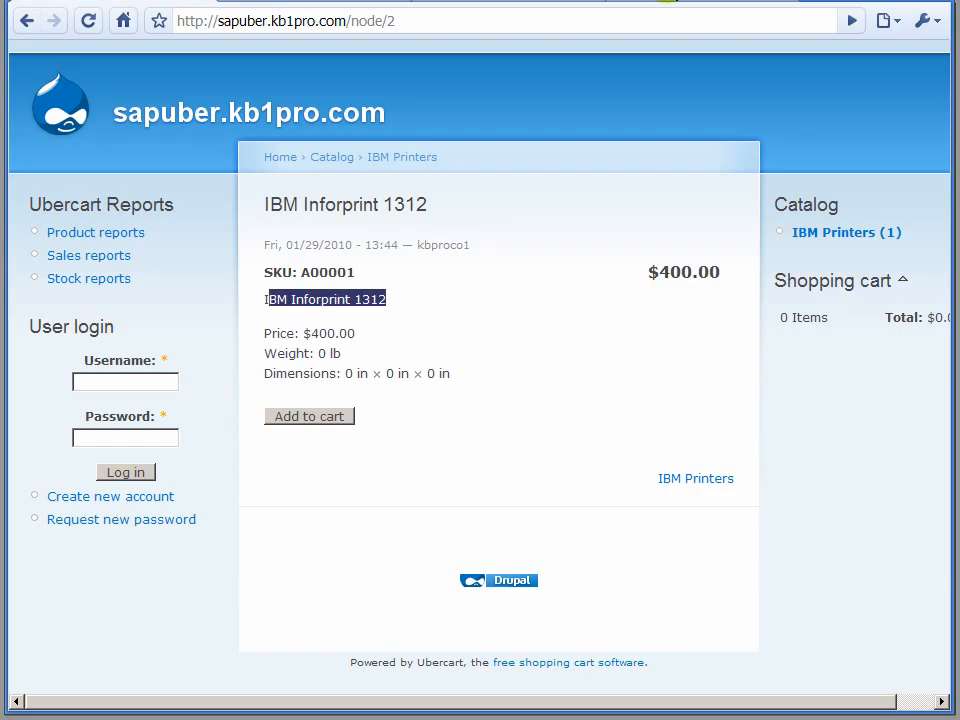
left_click(323, 160)
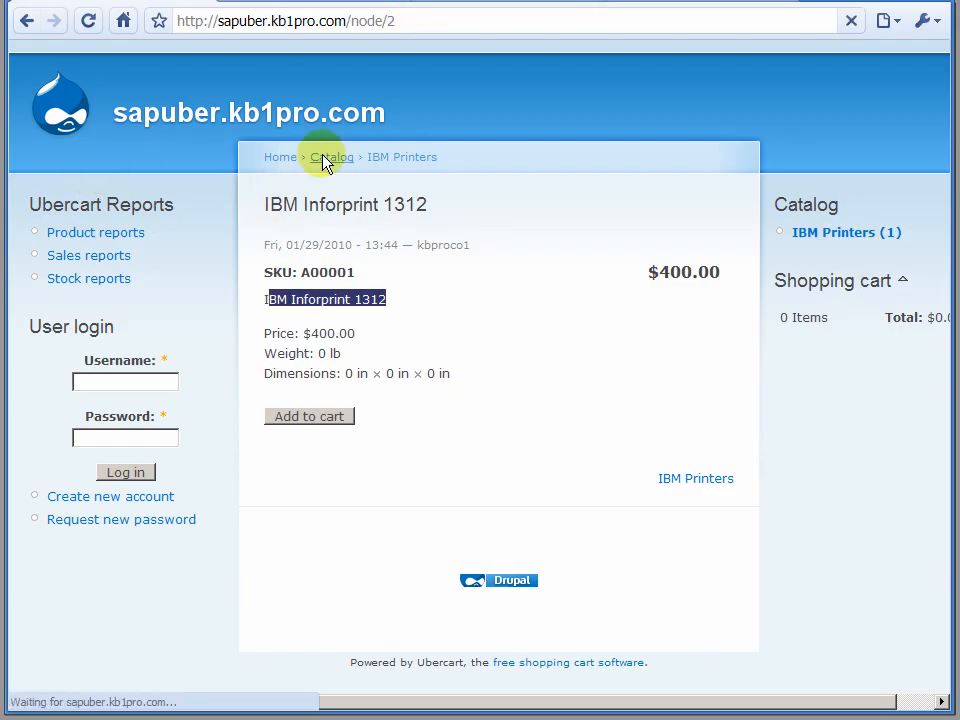
left_click(853, 238)
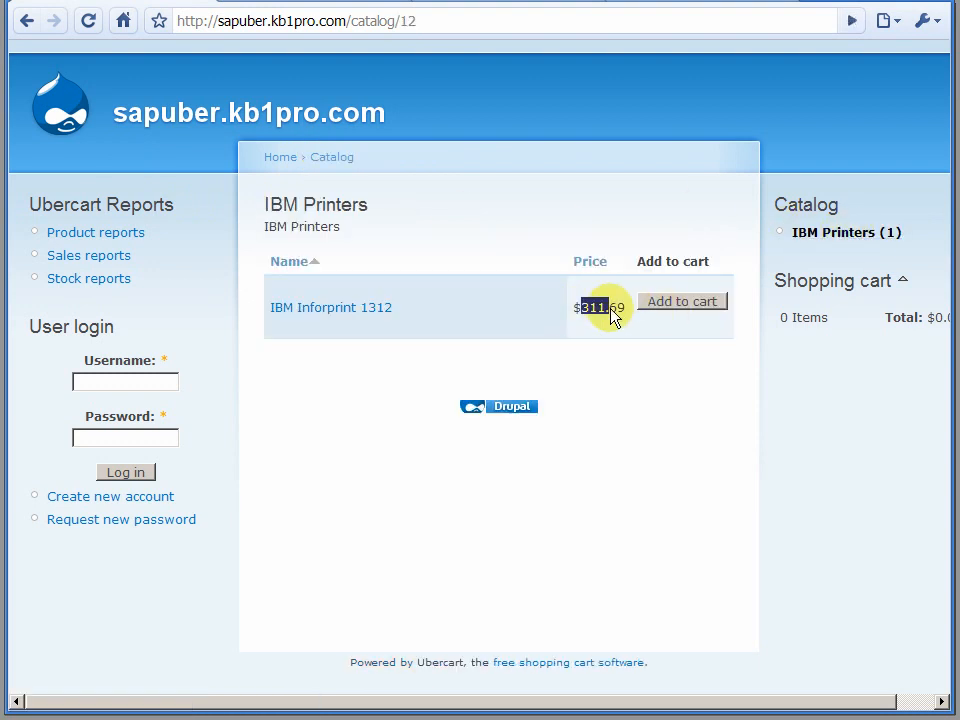
left_click(375, 310)
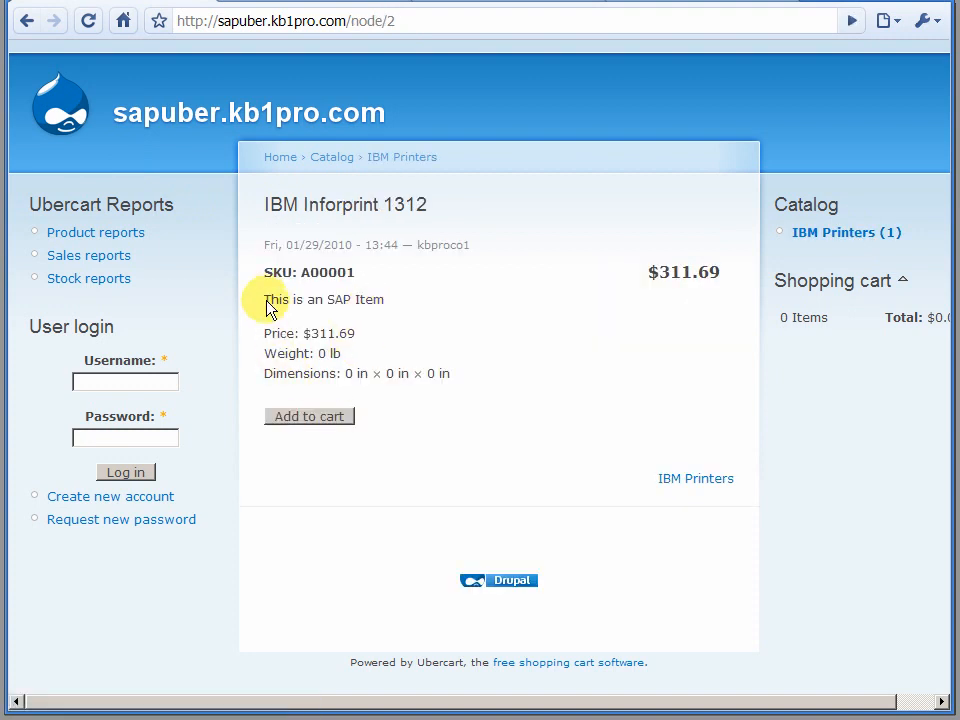
left_click_drag(266, 301, 396, 306)
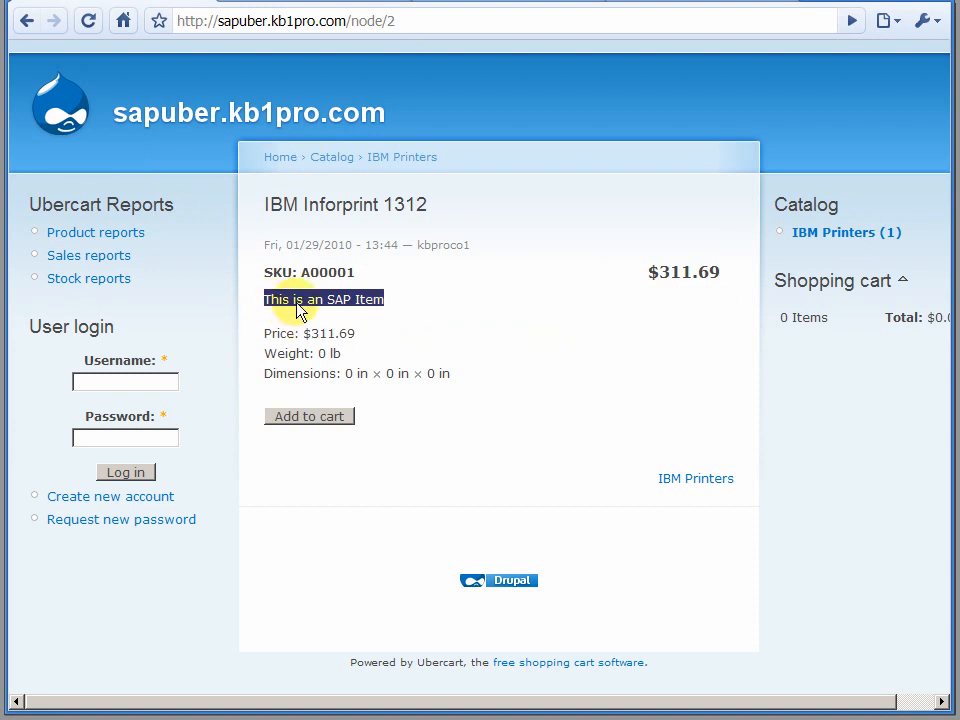
left_click_drag(268, 213, 420, 213)
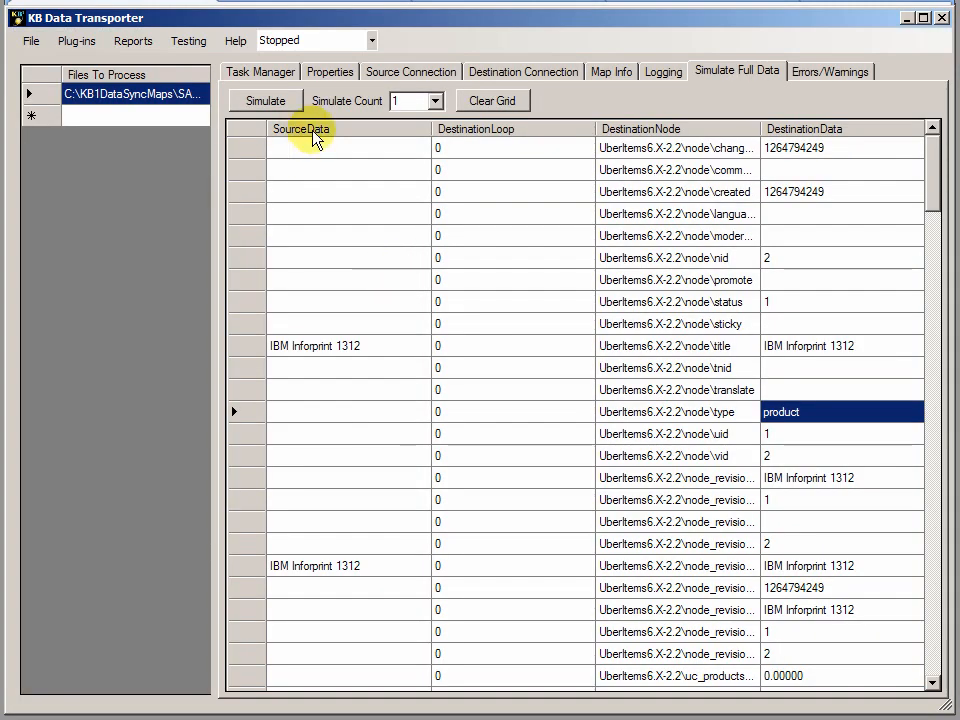
Run a full data test for the selected map in KB Data Transporter.
left_click(188, 42)
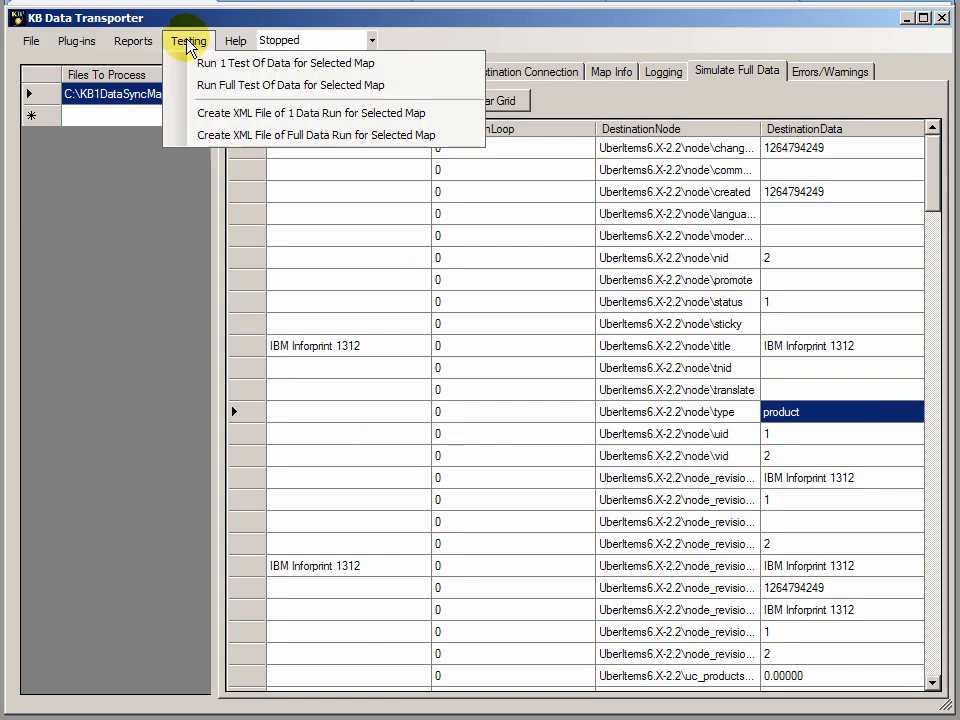
left_click(272, 86)
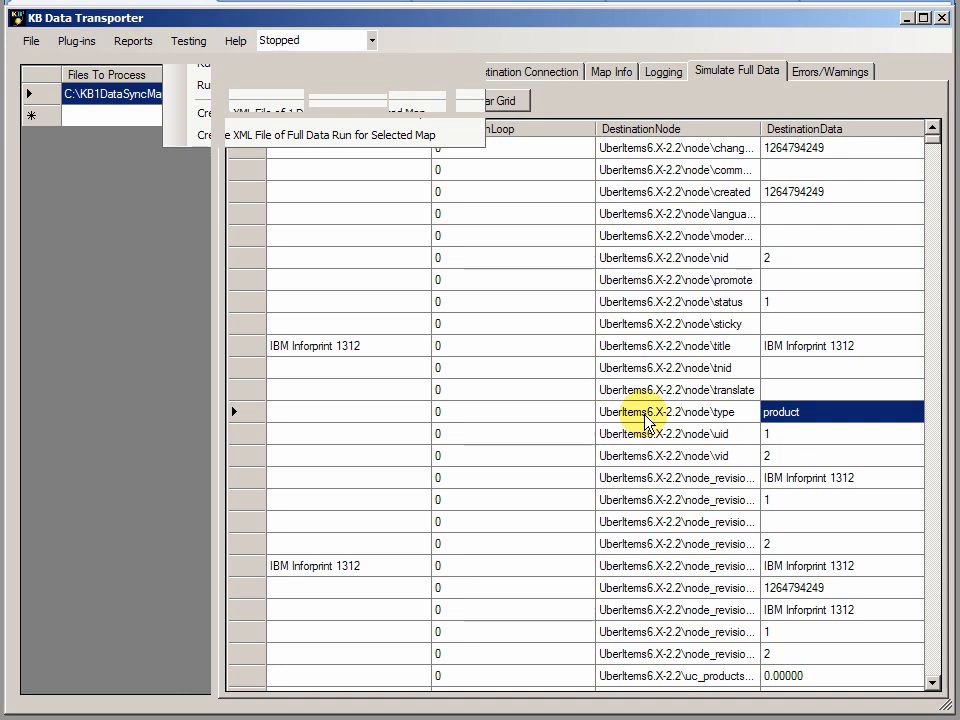
Open the web store's home page and review the Lexmark 4029 500sheet paper drawer's description and title under Accessories.
left_click(563, 2)
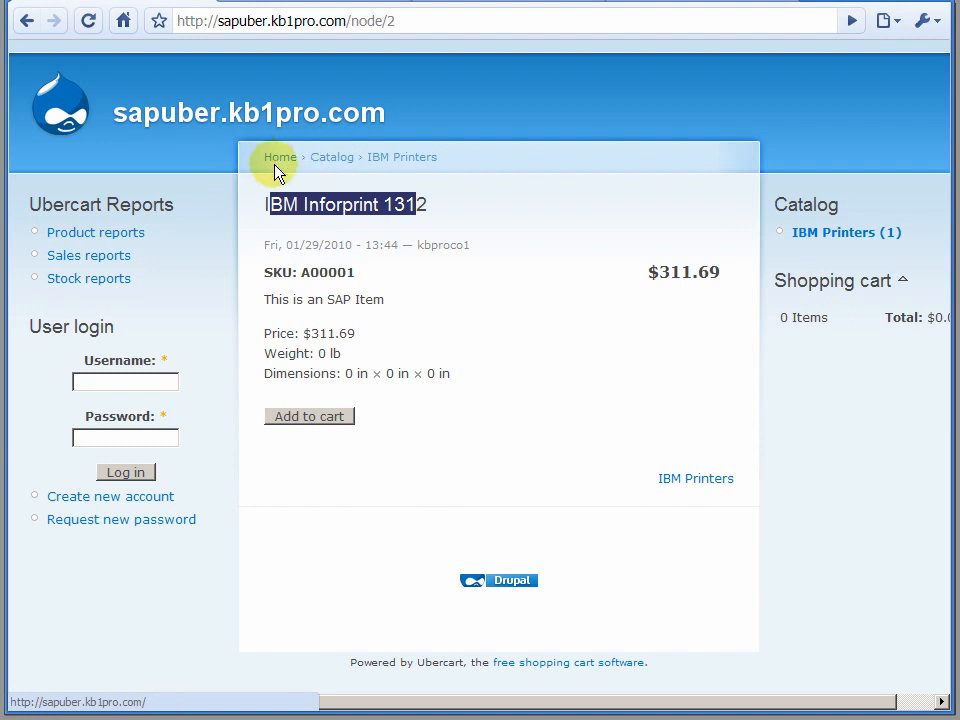
left_click(283, 158)
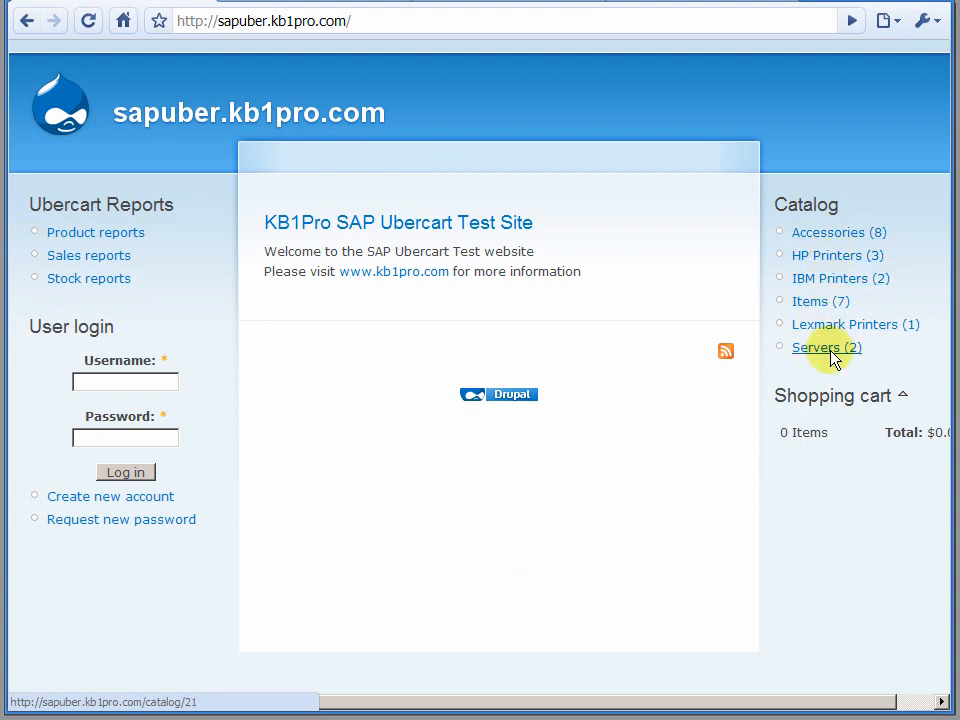
left_click(836, 236)
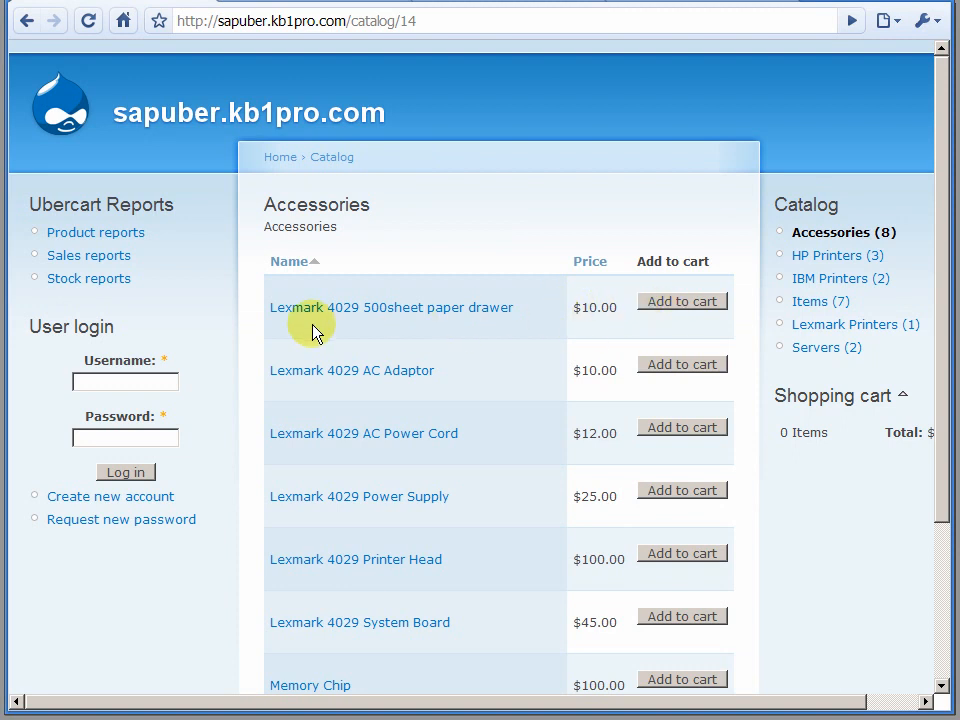
left_click(463, 308)
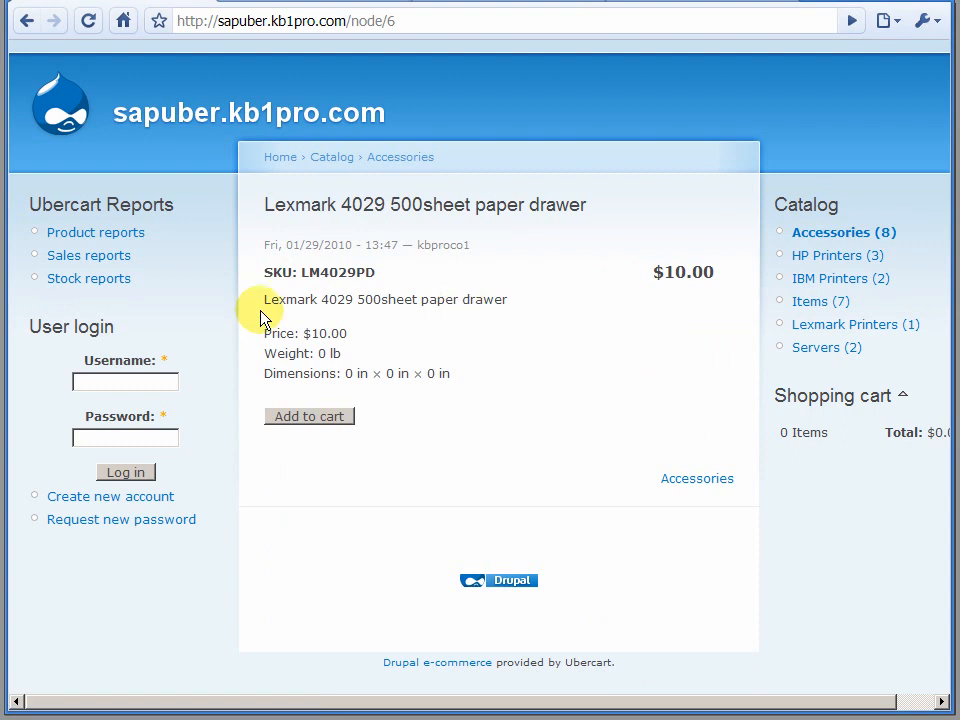
left_click_drag(270, 300, 512, 301)
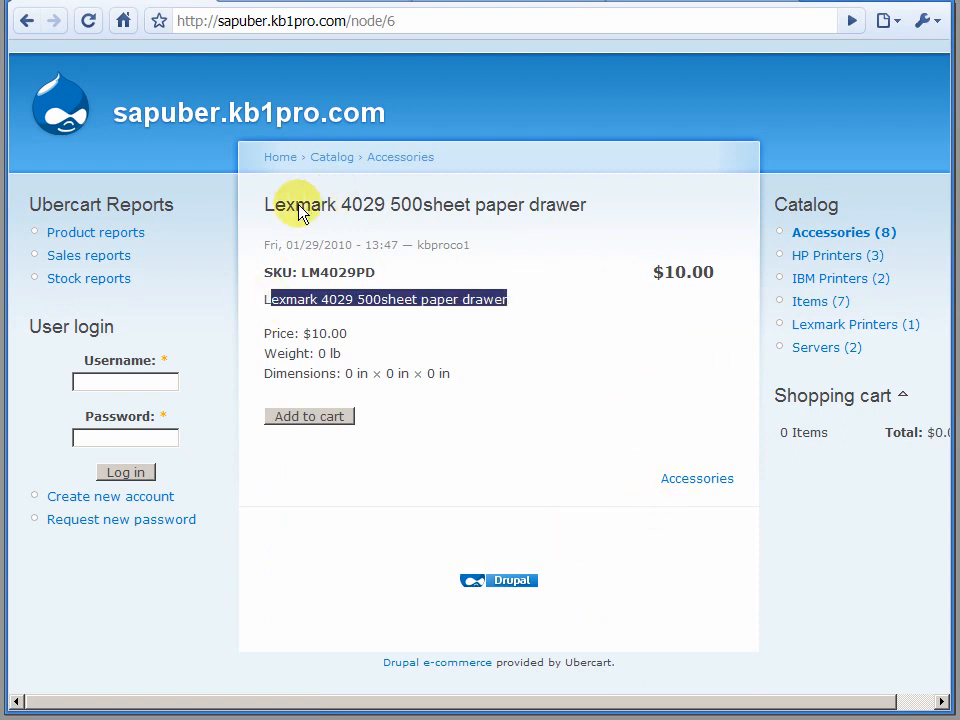
left_click_drag(268, 209, 640, 196)
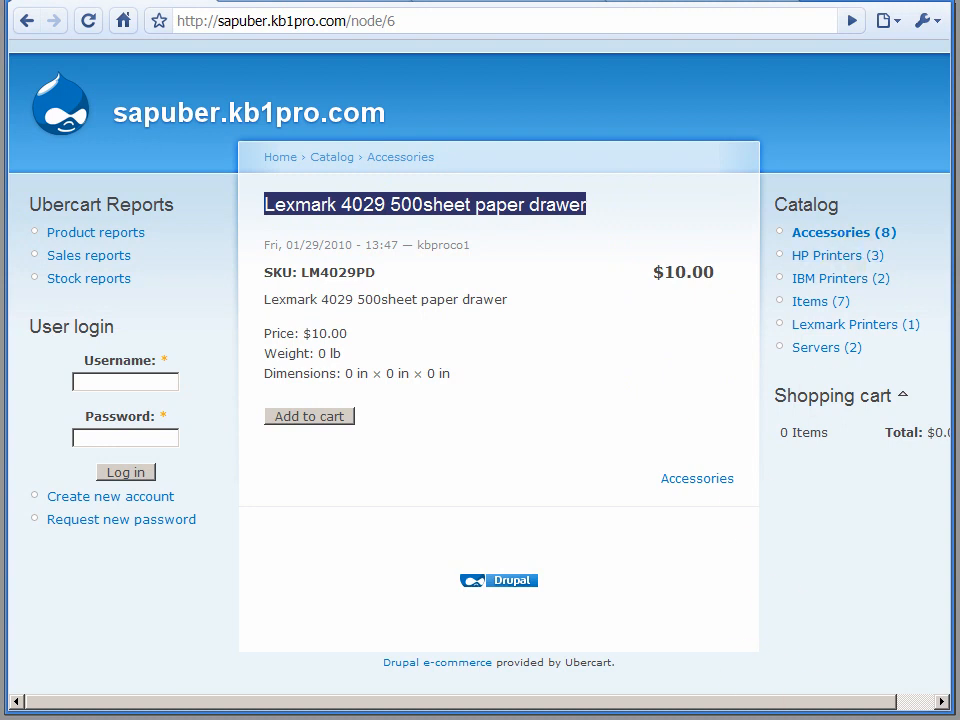
Switch to KB Data Transporter and add SAP2007UbercartItemsDelete6x-22.KB1Map as the second file to process.
key("alt+Tab")
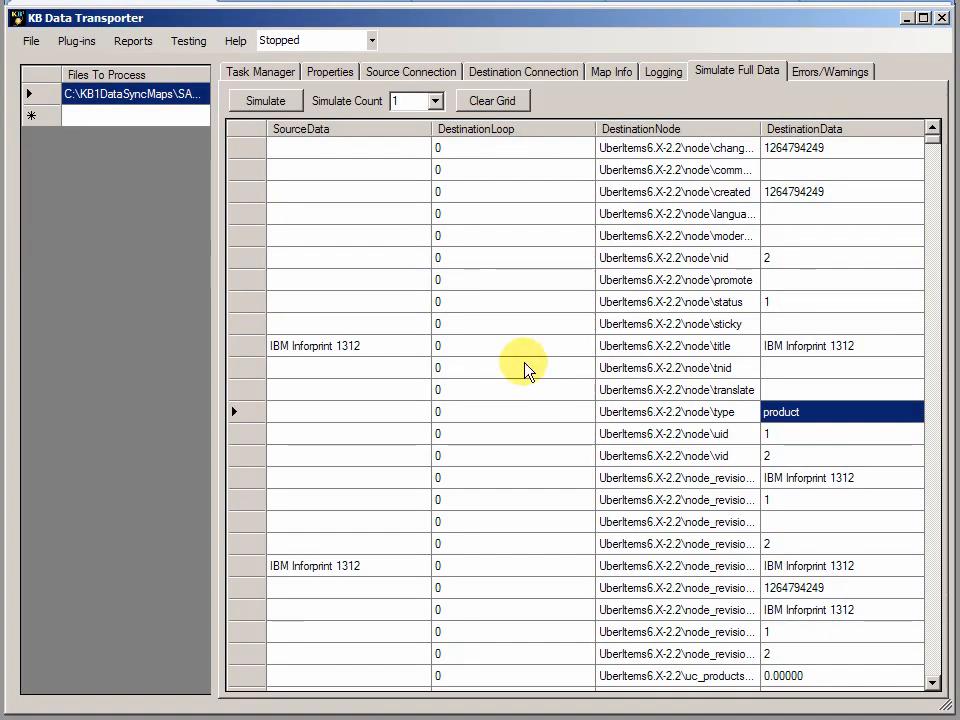
left_click(118, 119)
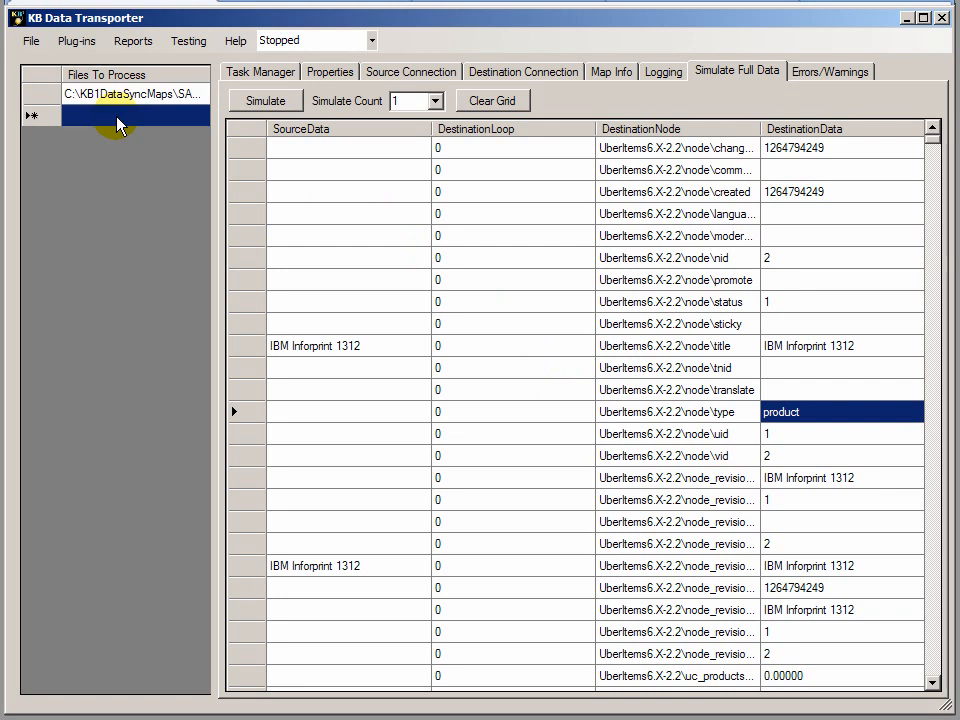
left_click(118, 124)
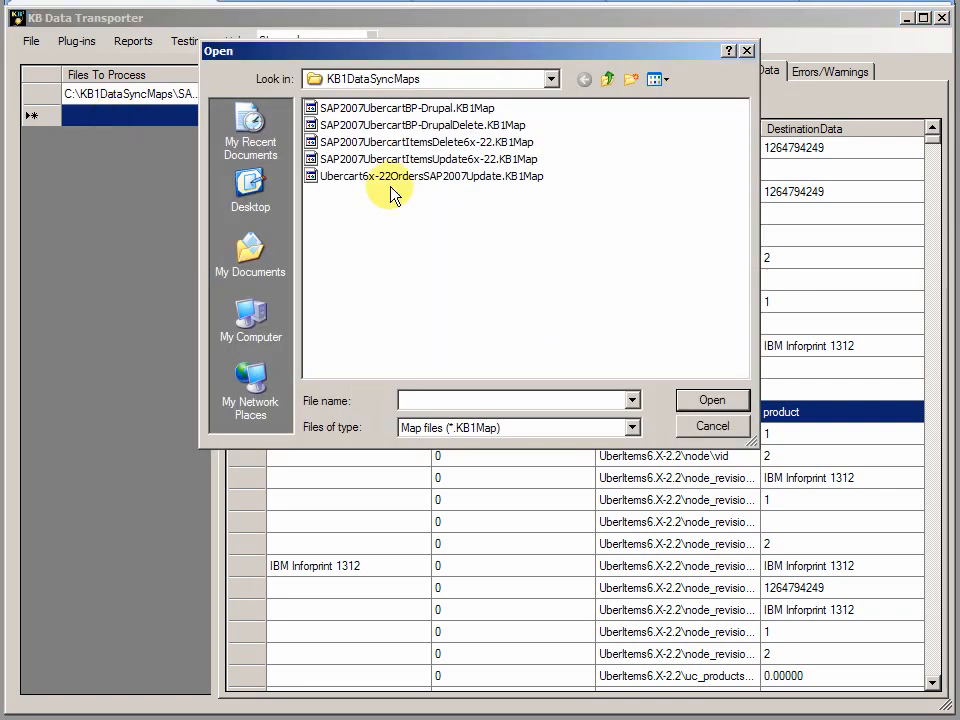
left_click(450, 143)
double_click(450, 143)
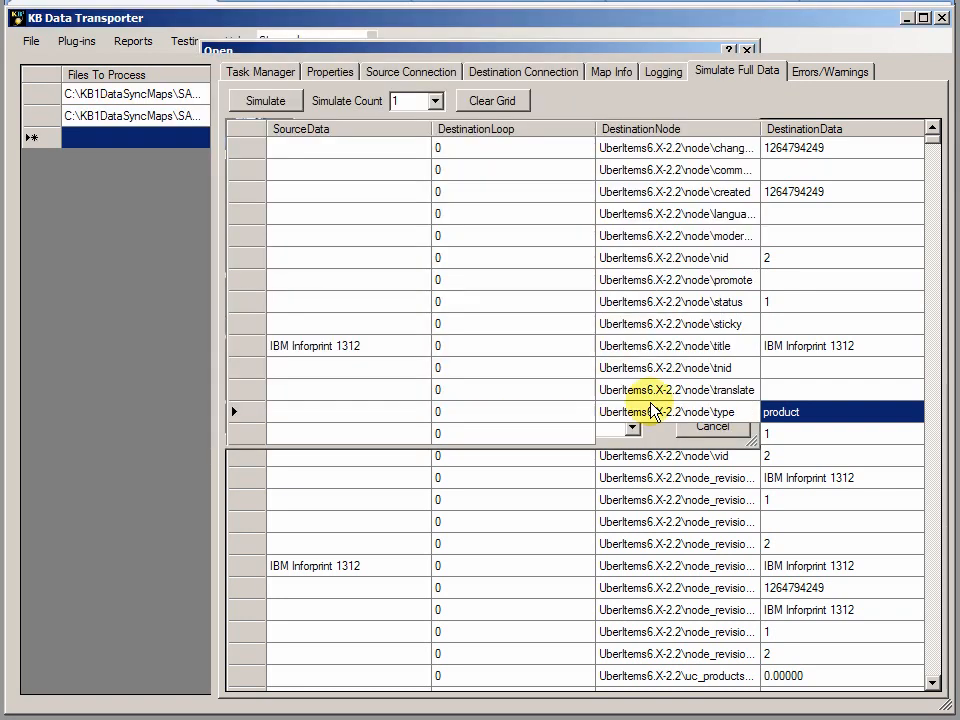
Examine the data selection conditions in the items delete map's properties, then return to the web store.
left_click(145, 116)
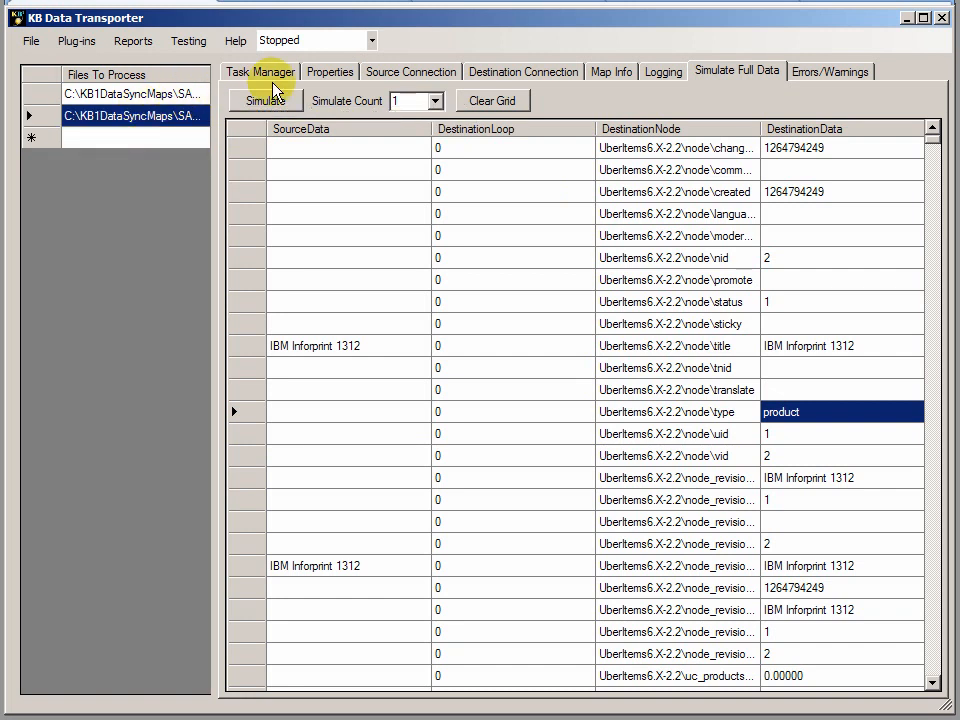
left_click(330, 72)
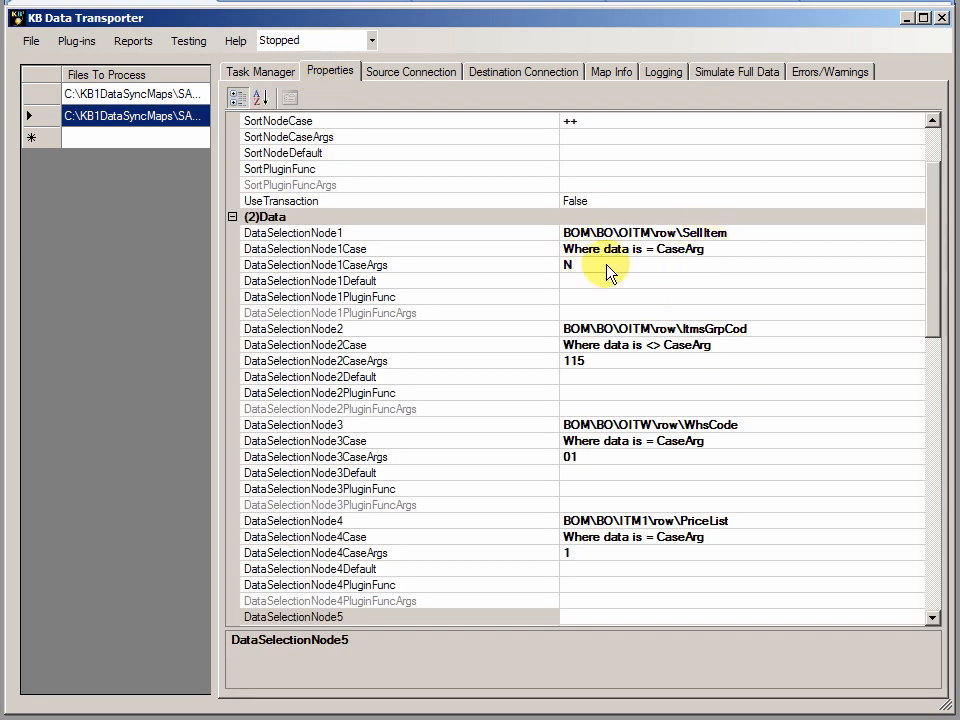
left_click_drag(928, 274, 933, 322)
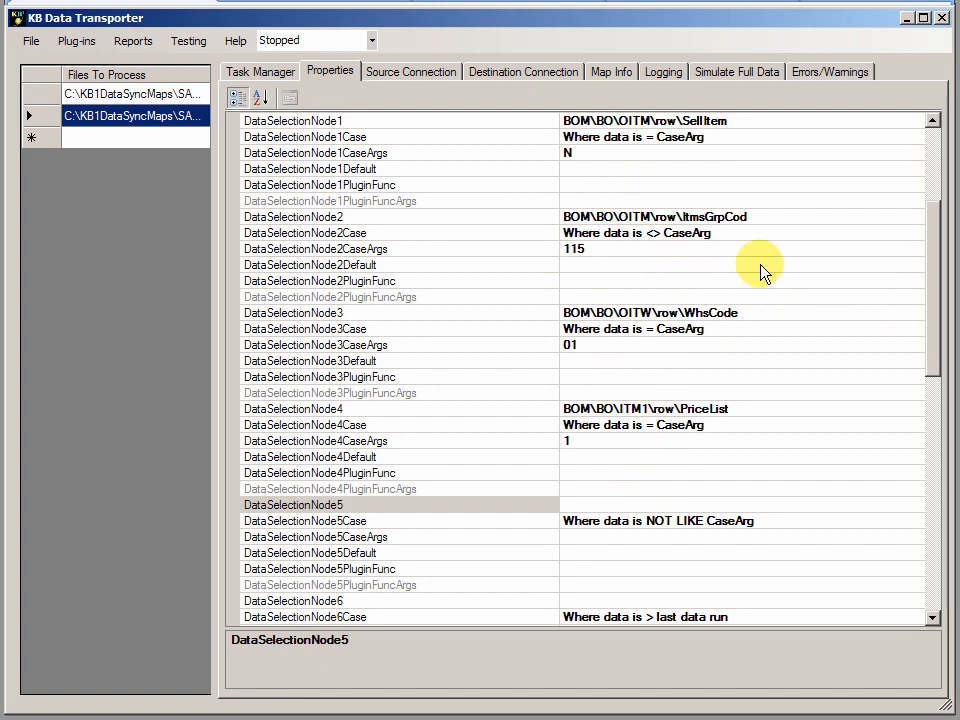
left_click(905, 19)
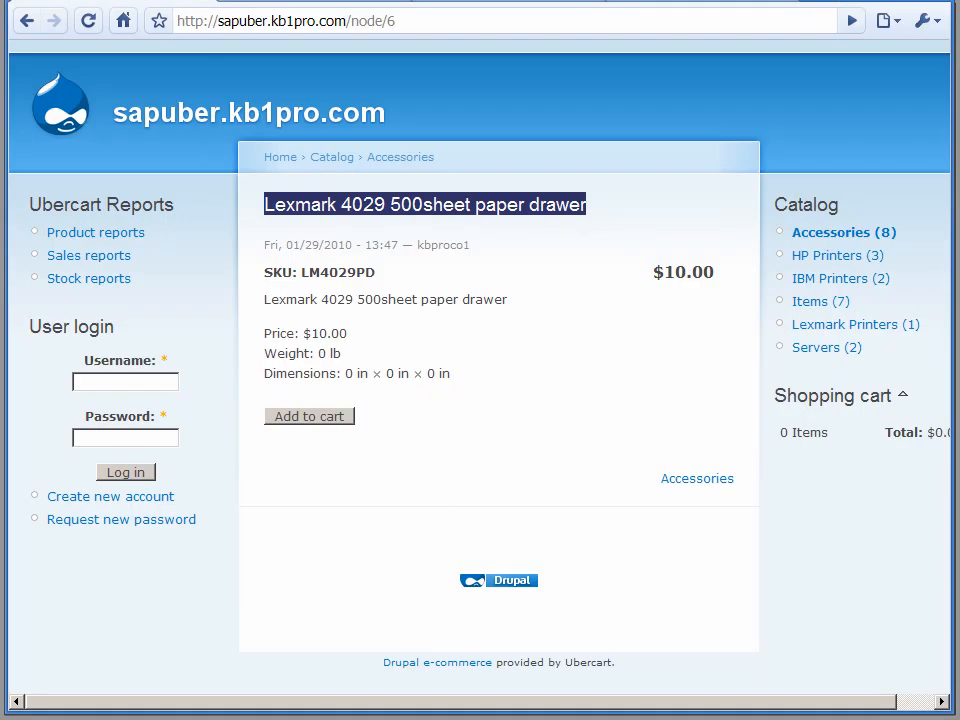